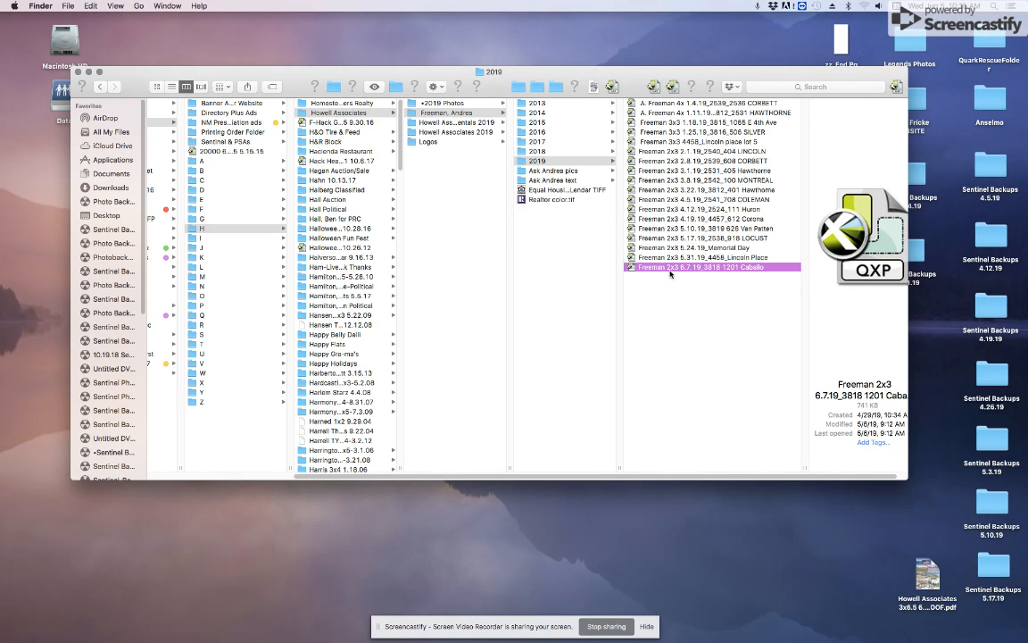
scroll(673, 271, right, 1)
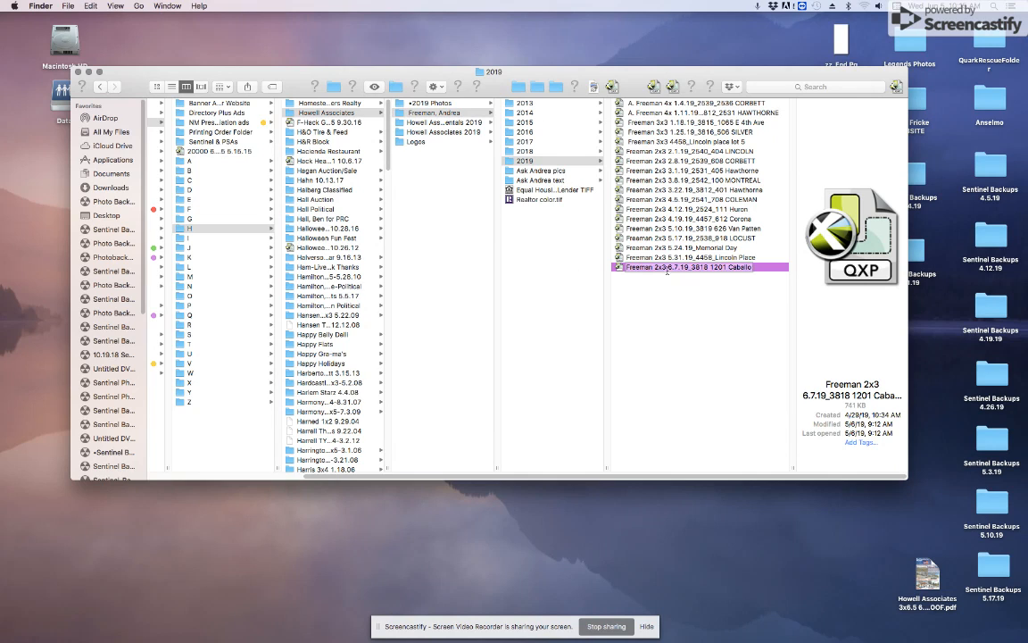
click(677, 267)
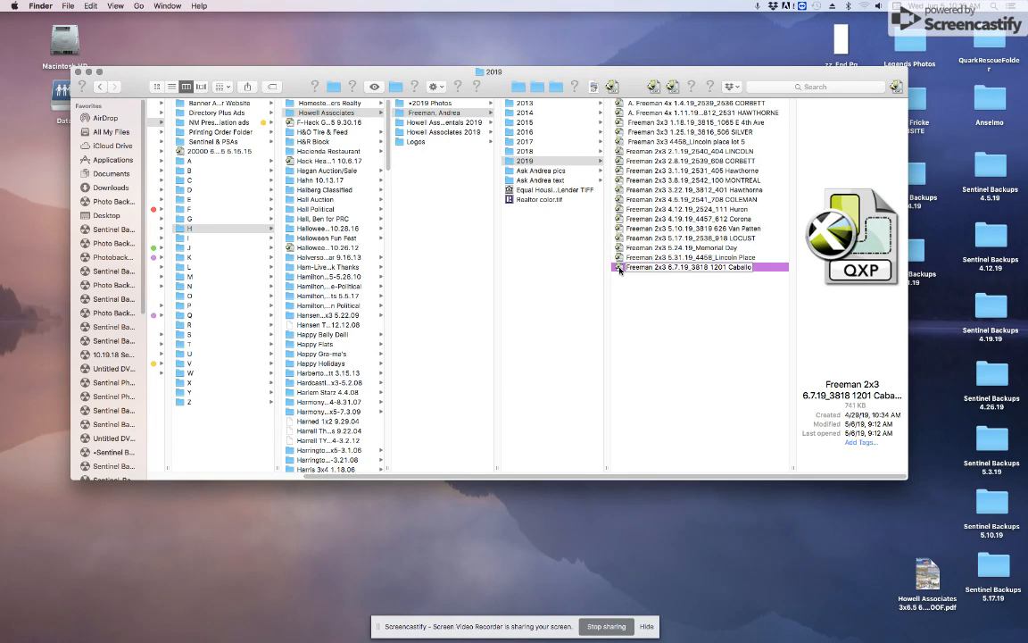
drag(668, 267, 685, 267)
click(622, 275)
double_click(622, 268)
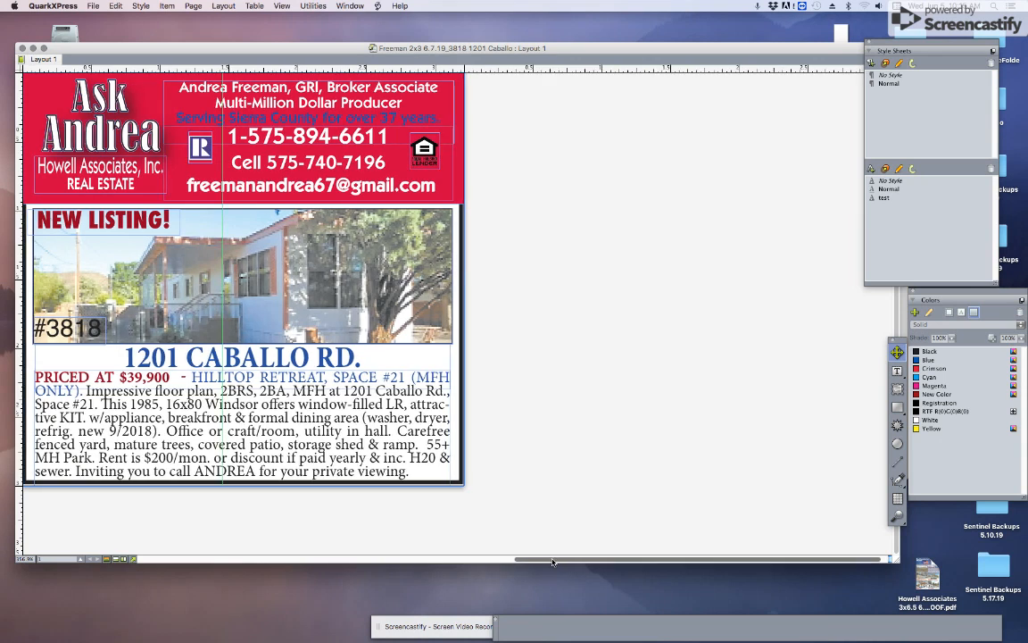
Step: Move the NEW LISTING! box off the photo onto the pasteboard
drag(554, 561, 476, 561)
scroll(763, 270, up, 1)
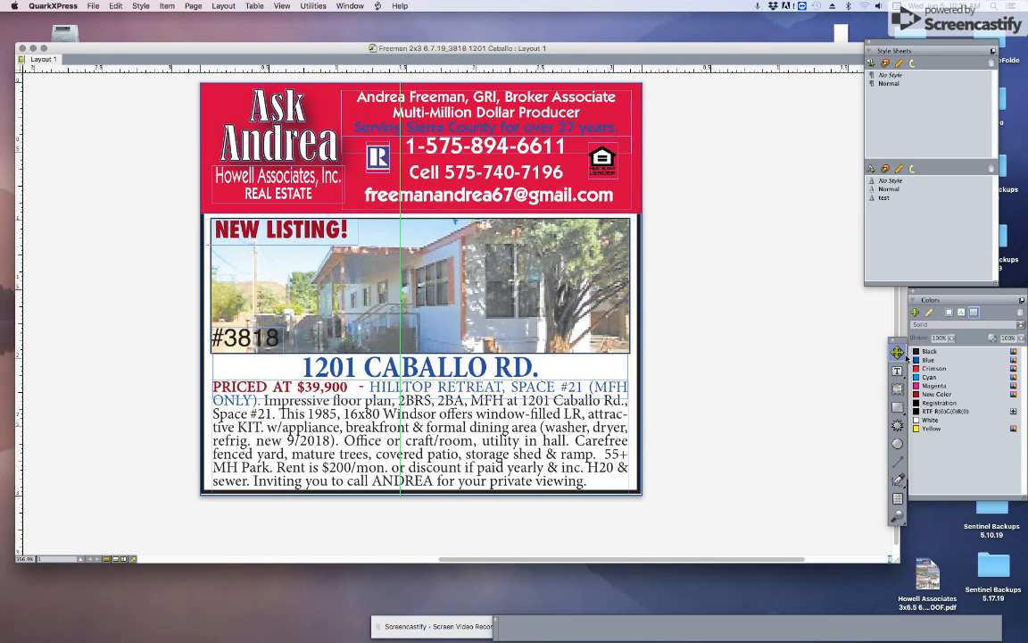
click(279, 230)
drag(280, 231, 105, 226)
Step: Place the #3818 listing number at the house photo's top-left corner
click(225, 311)
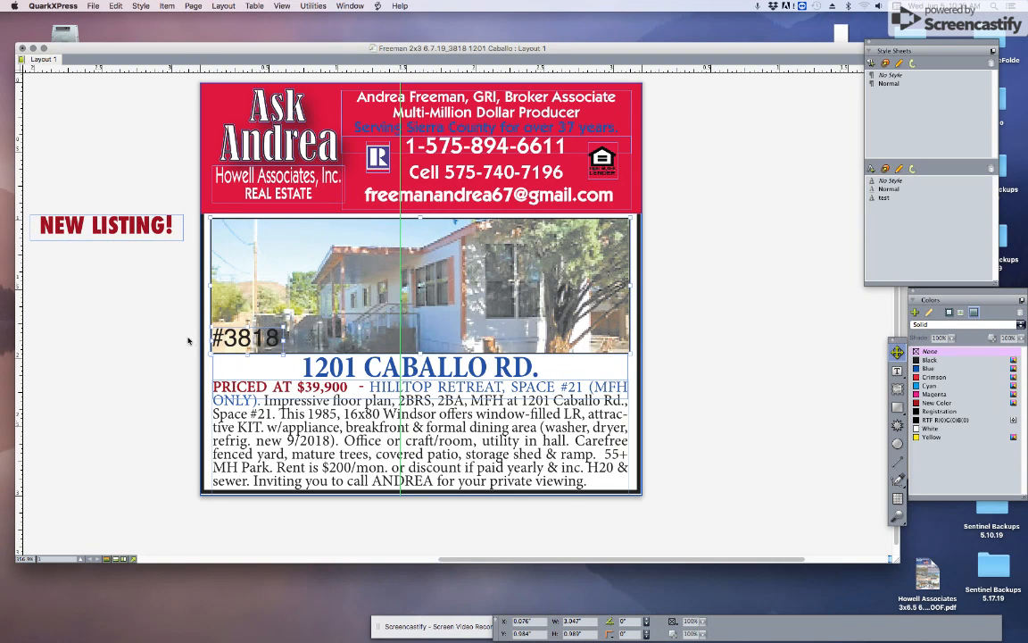
drag(252, 339, 246, 232)
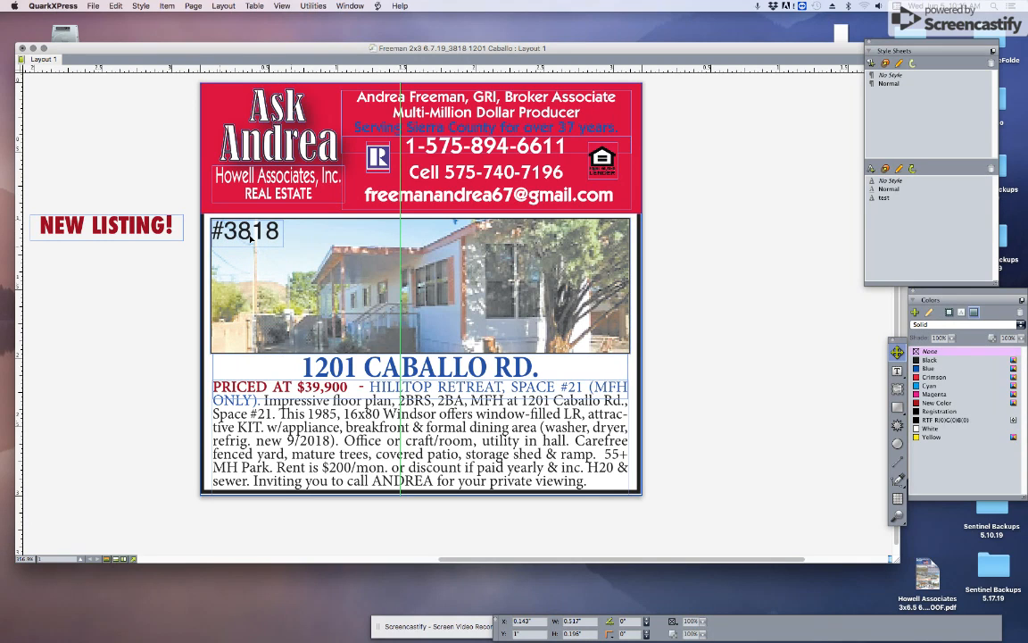
click(727, 273)
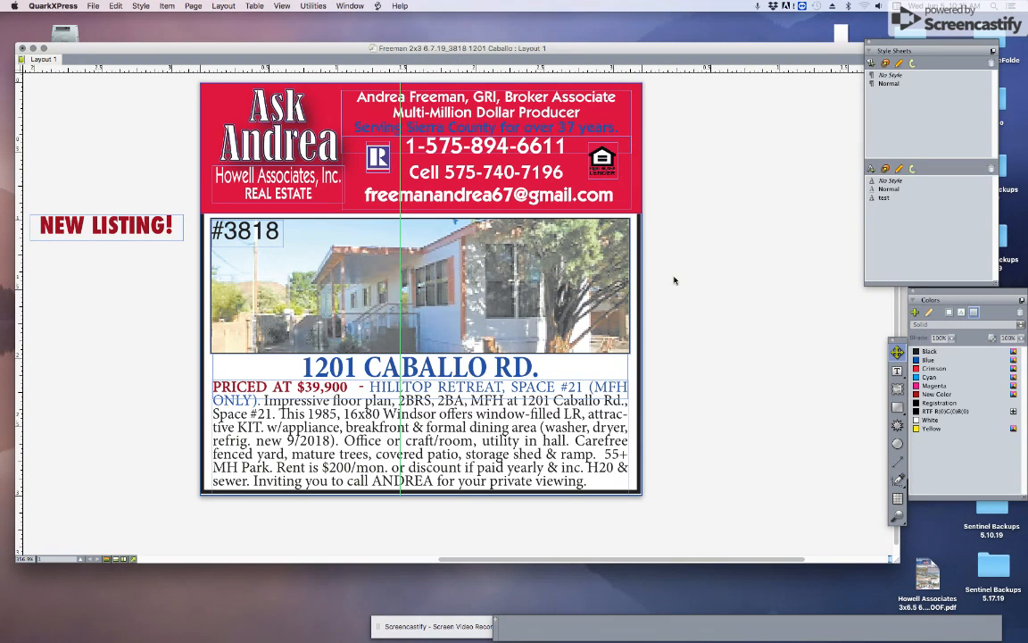
click(92, 6)
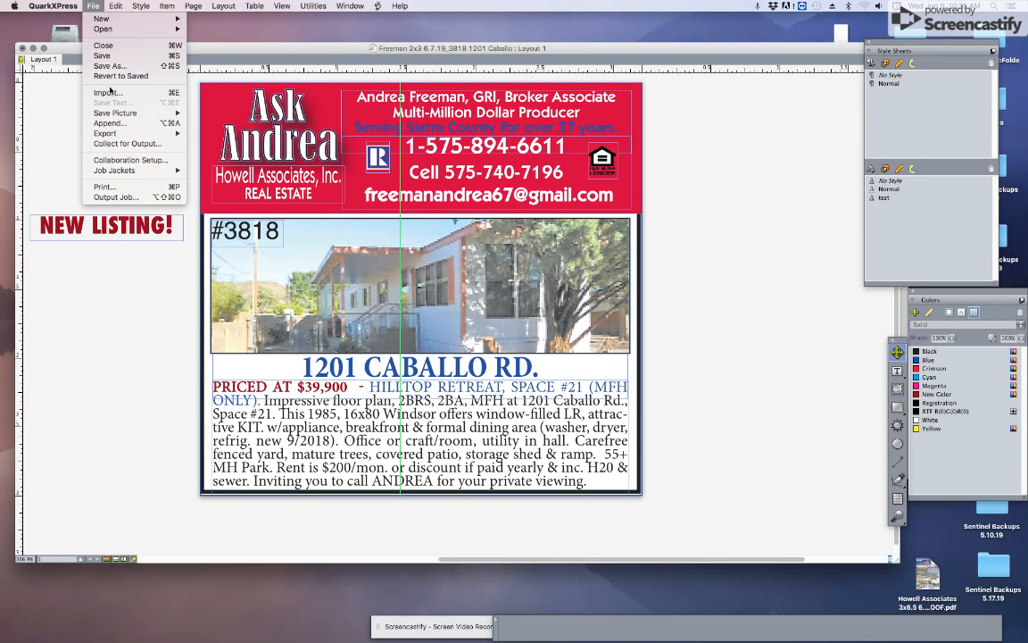
Step: Export the layout as a PDF with PROOF in its name, keeping the existing proof file
mouse_move(125, 133)
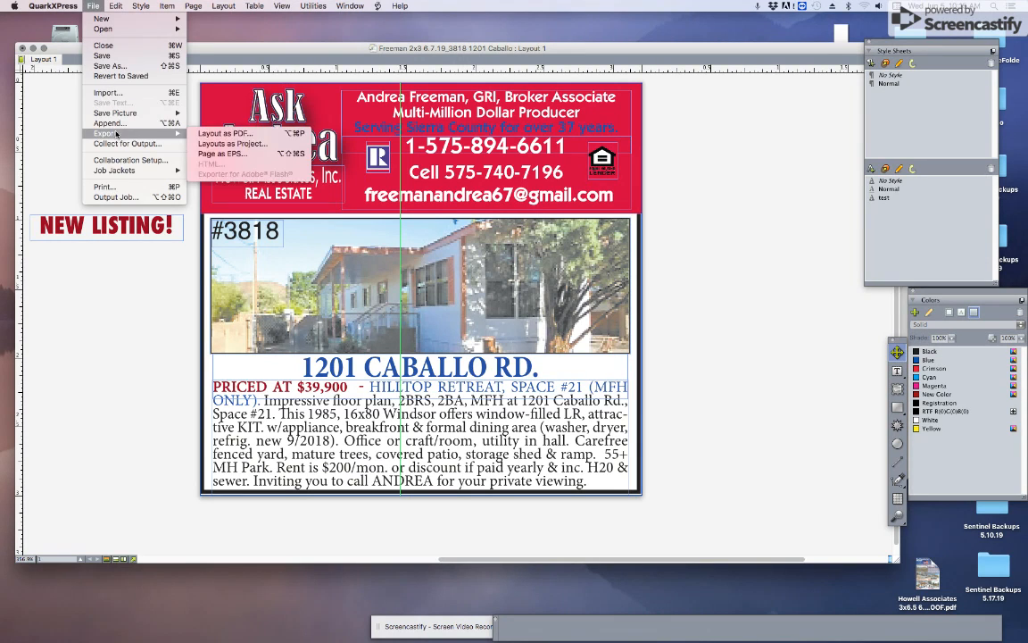
click(300, 155)
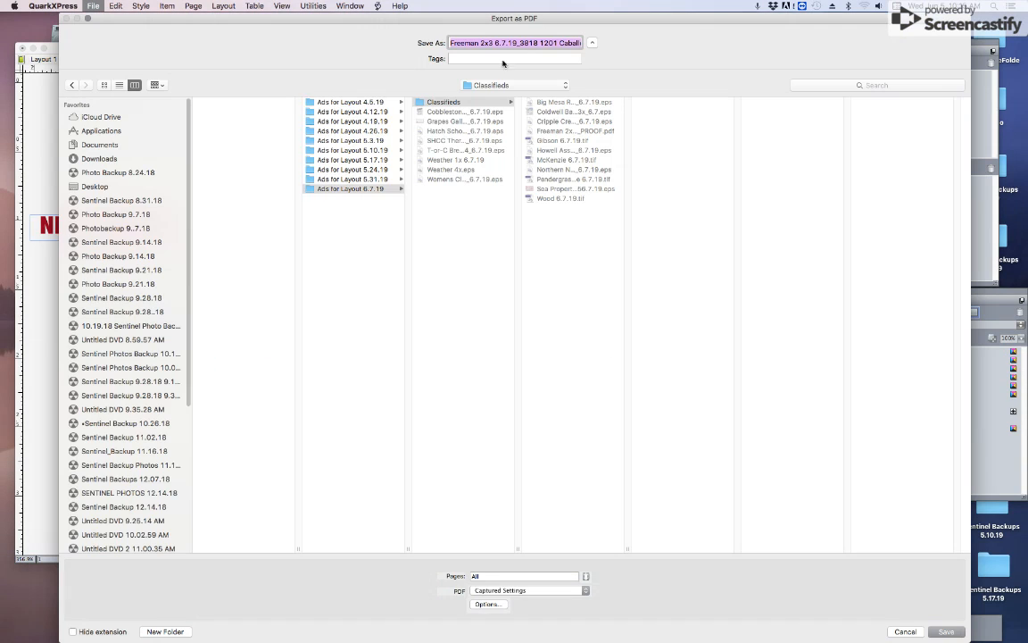
click(527, 43)
drag(527, 43, 577, 45)
text(PROOF)
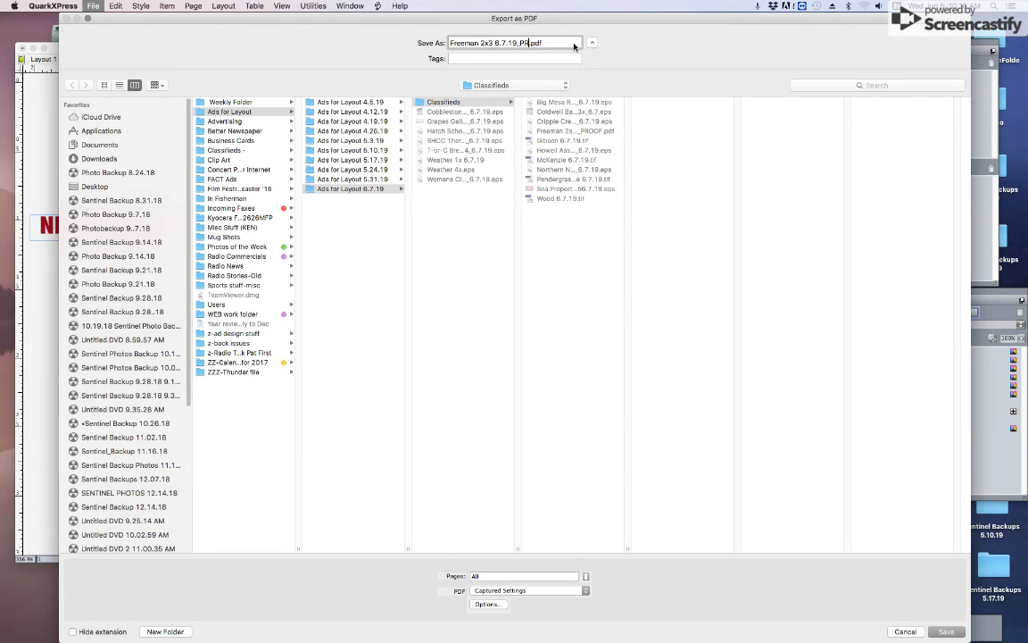
key(Return)
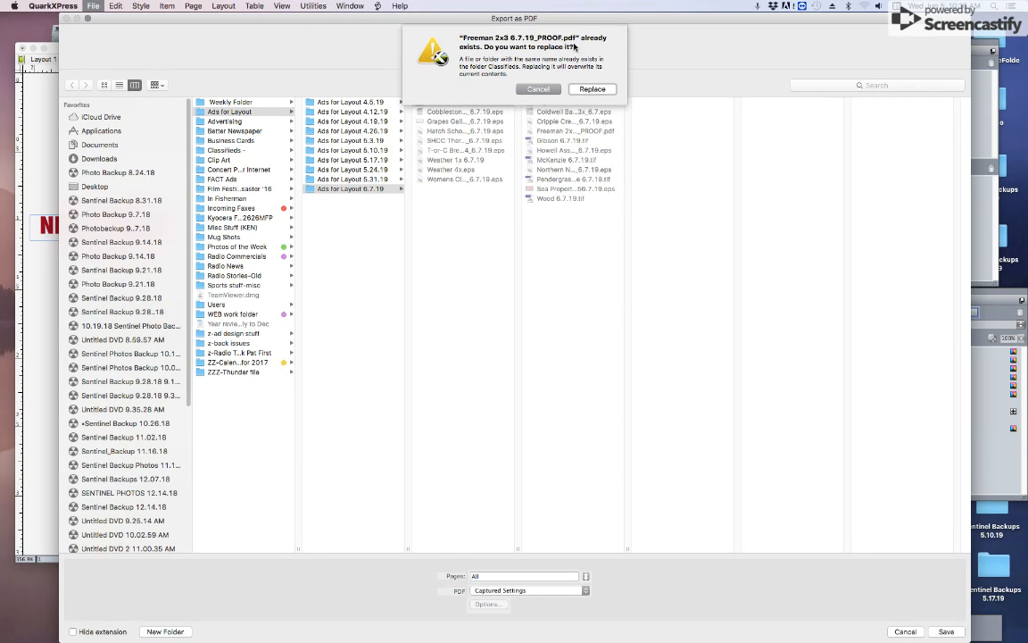
click(539, 88)
Step: Save the PDF proof to the Desktop and accept the faux-bold warning
click(95, 186)
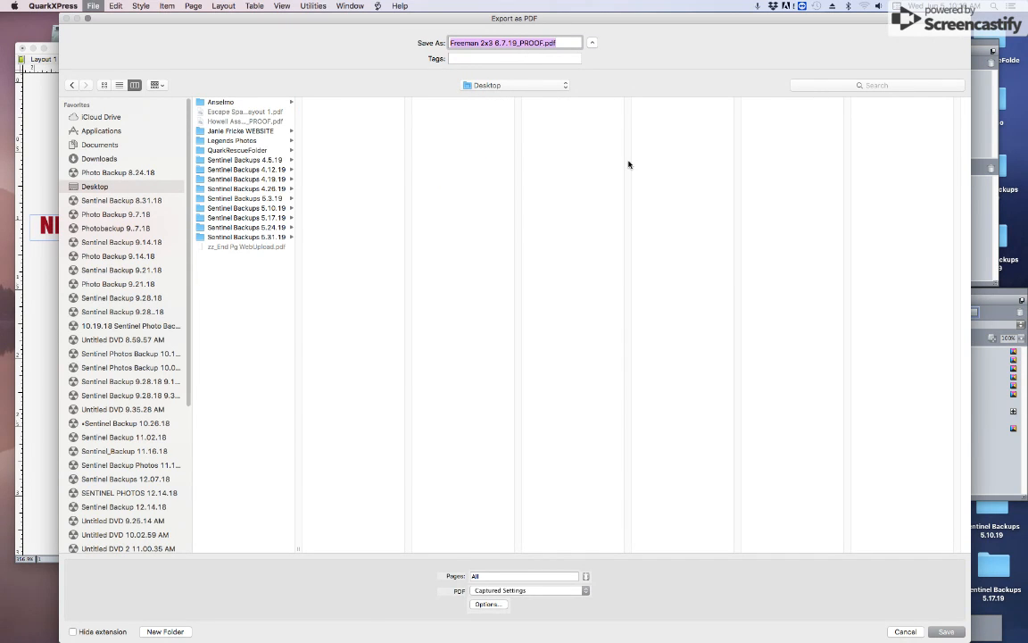
key(Return)
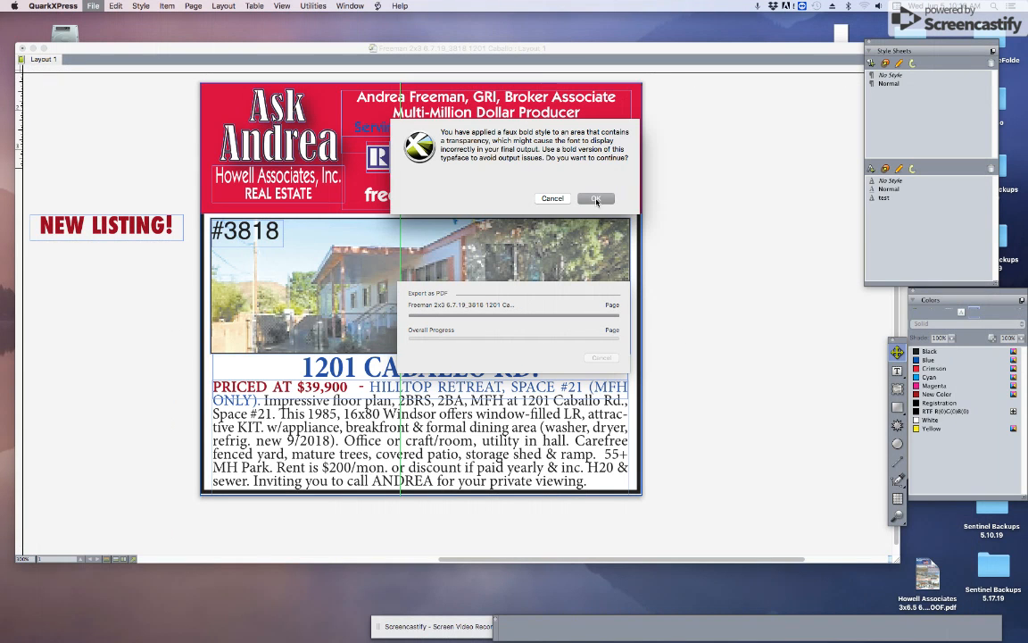
click(596, 199)
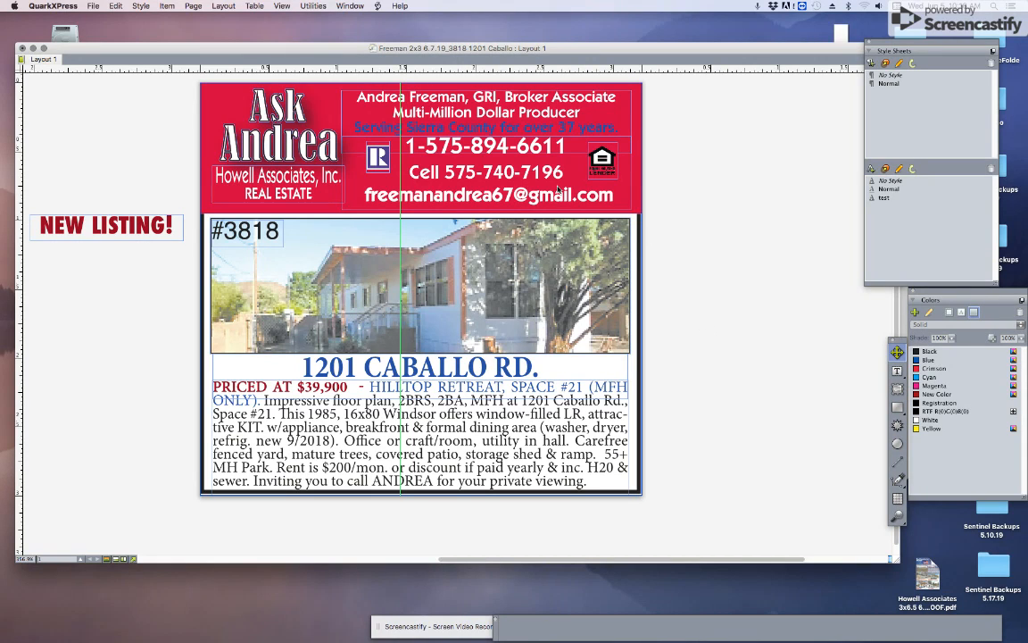
click(92, 8)
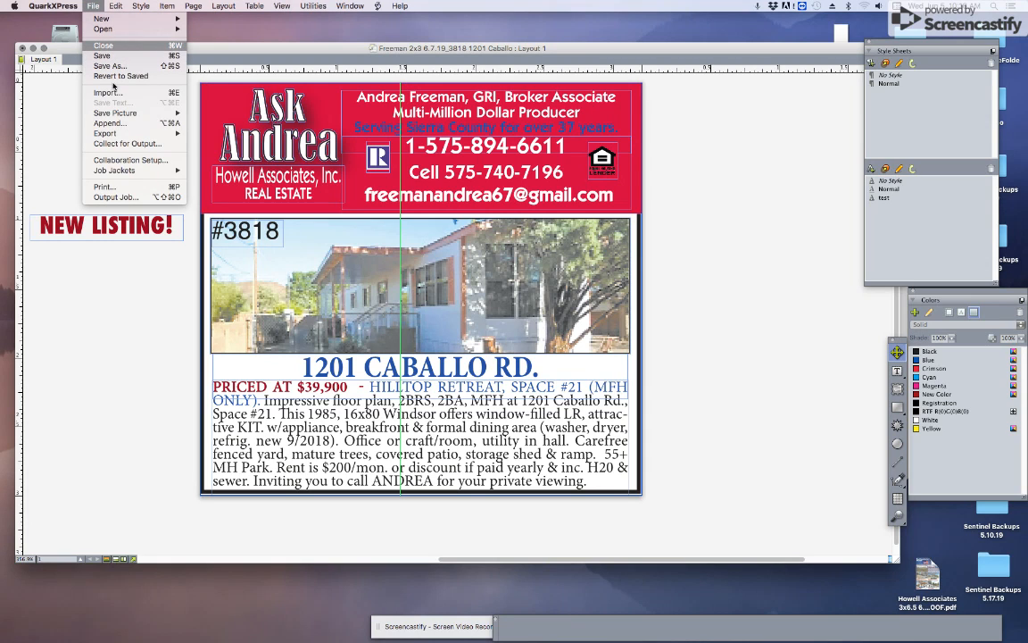
Step: Export the page as EPS into the Ads for Layout 6.7.19 > Classifieds folder
mouse_move(117, 134)
click(243, 155)
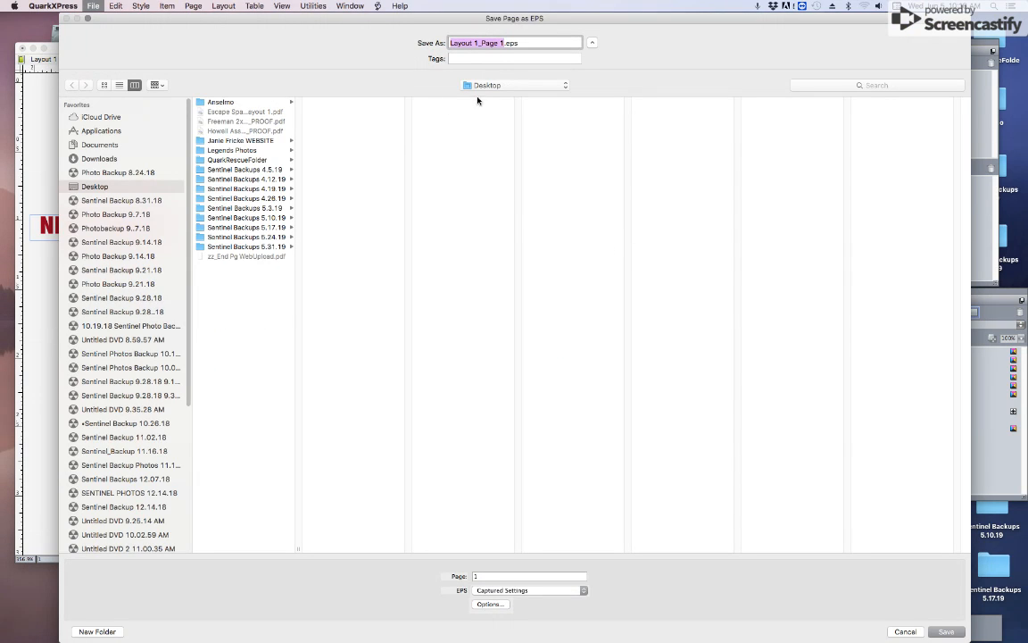
click(486, 86)
click(521, 177)
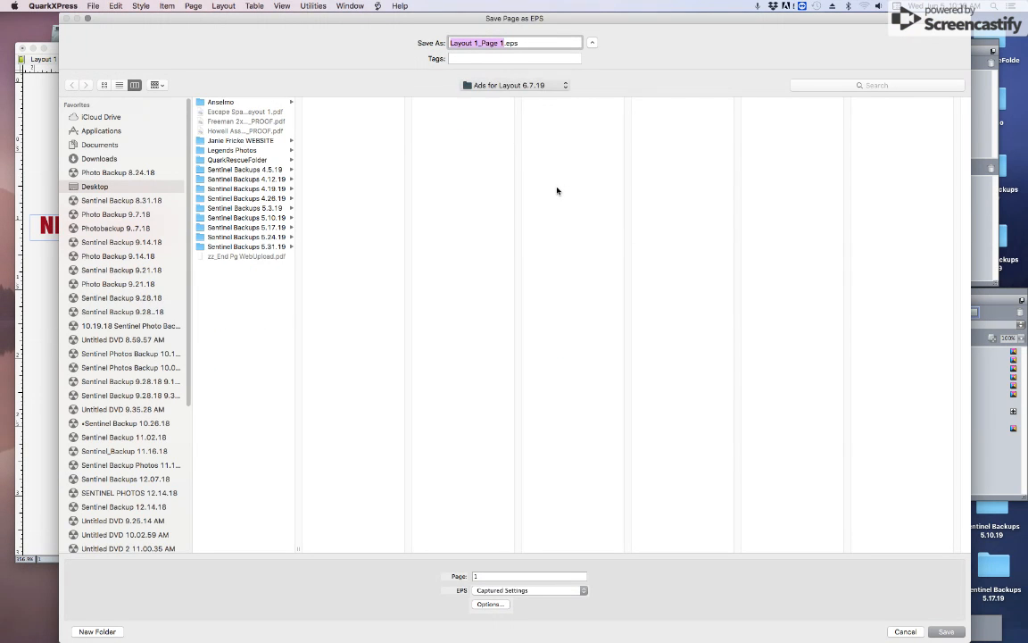
click(473, 103)
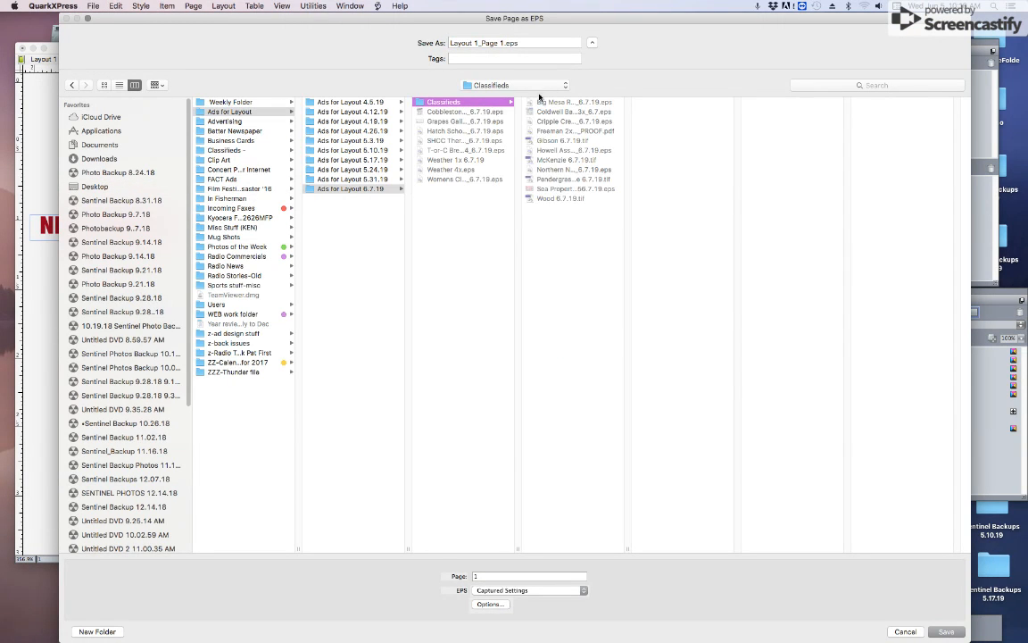
Step: Name the EPS 'Freeman 2x3_6.7.19', save it, and accept the faux-bold warning
drag(504, 42, 450, 42)
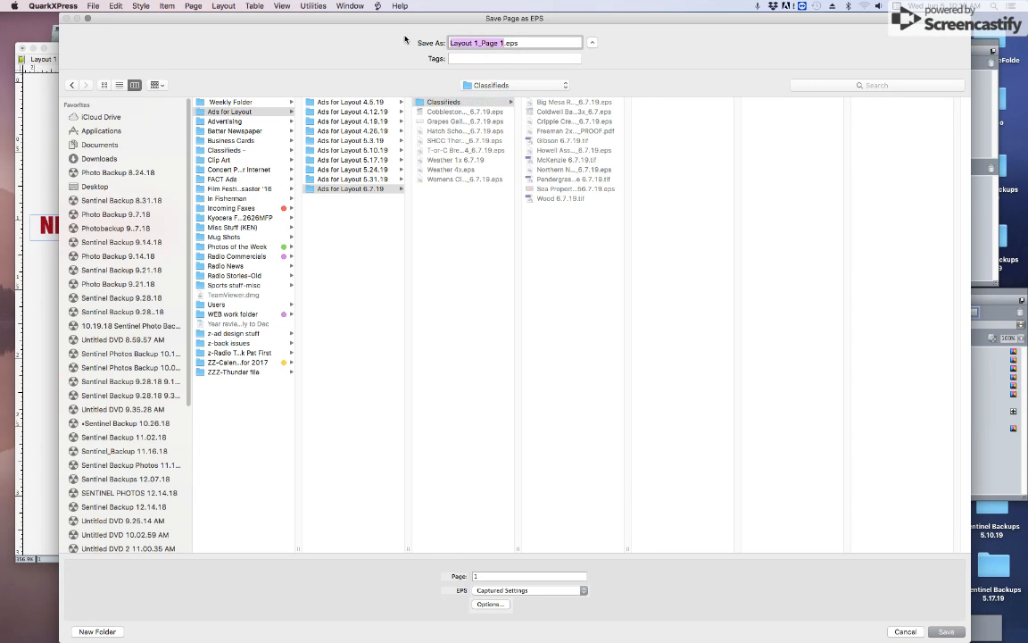
drag(396, 19, 394, 64)
text(Freeman 2x3_6.7.19)
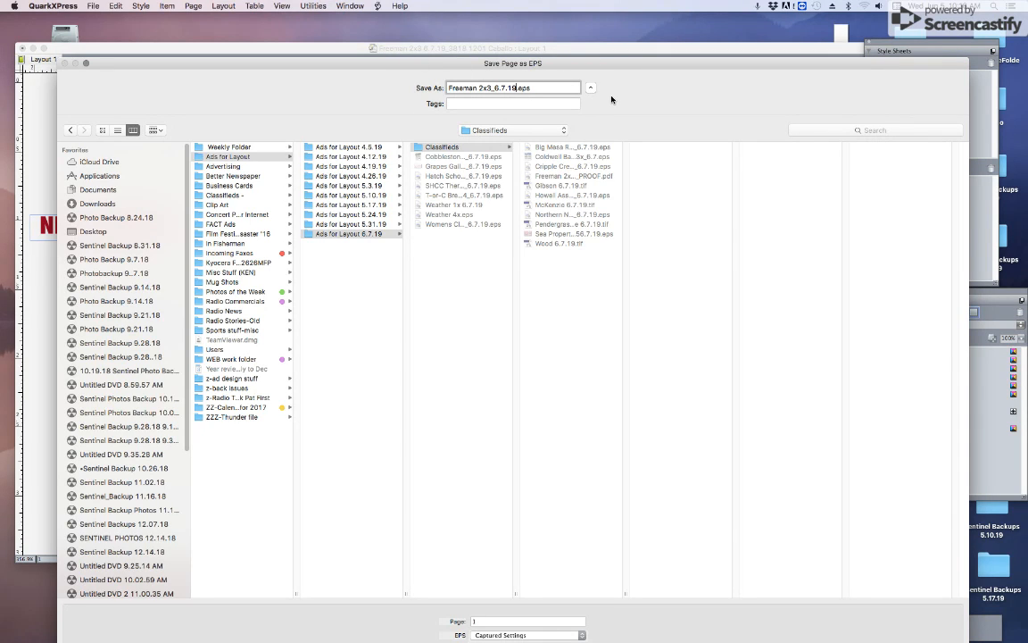
key(Return)
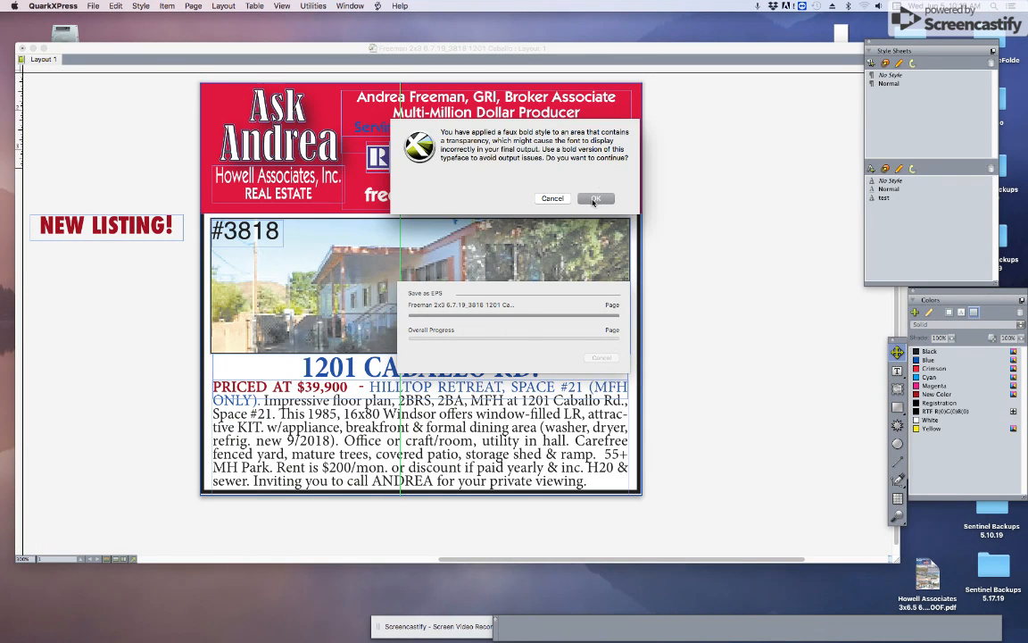
click(595, 198)
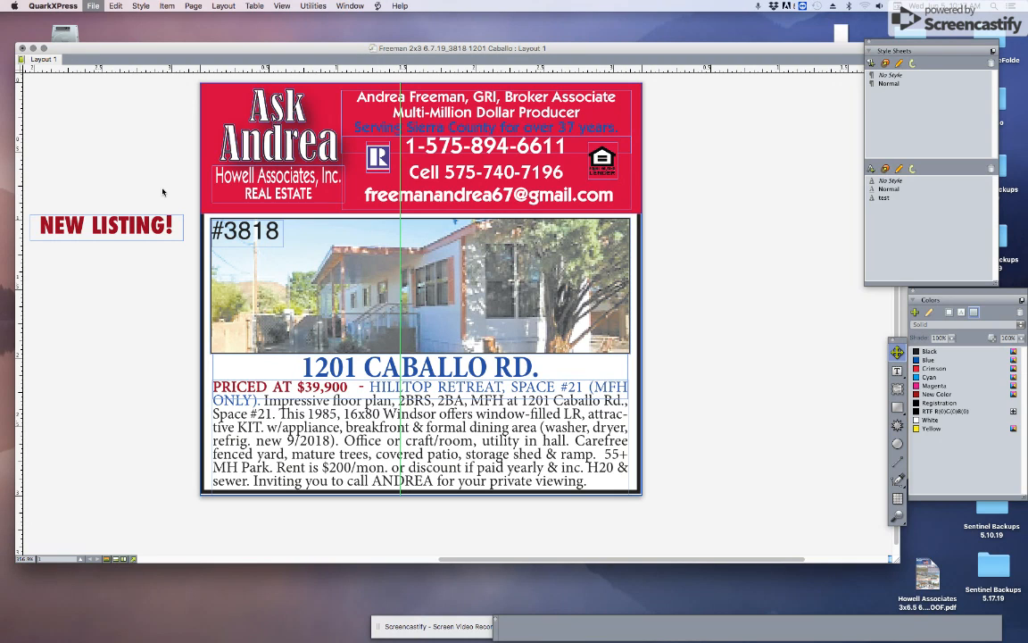
Step: Close the ad layout and browse to Cripple Creek Realty's 2019 folder in Finder
click(22, 48)
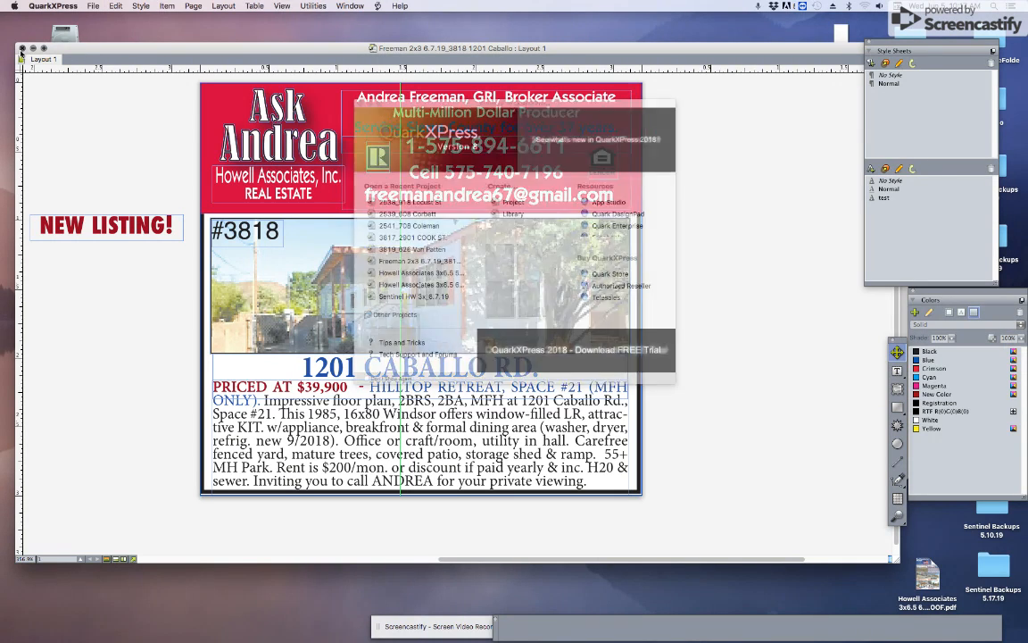
click(435, 419)
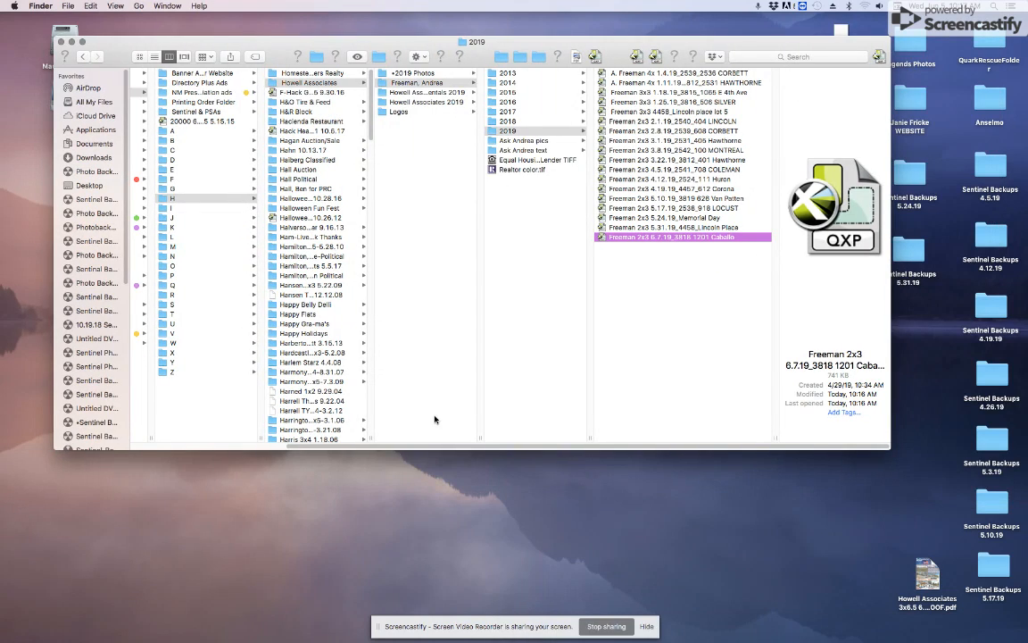
scroll(375, 424, left, 10)
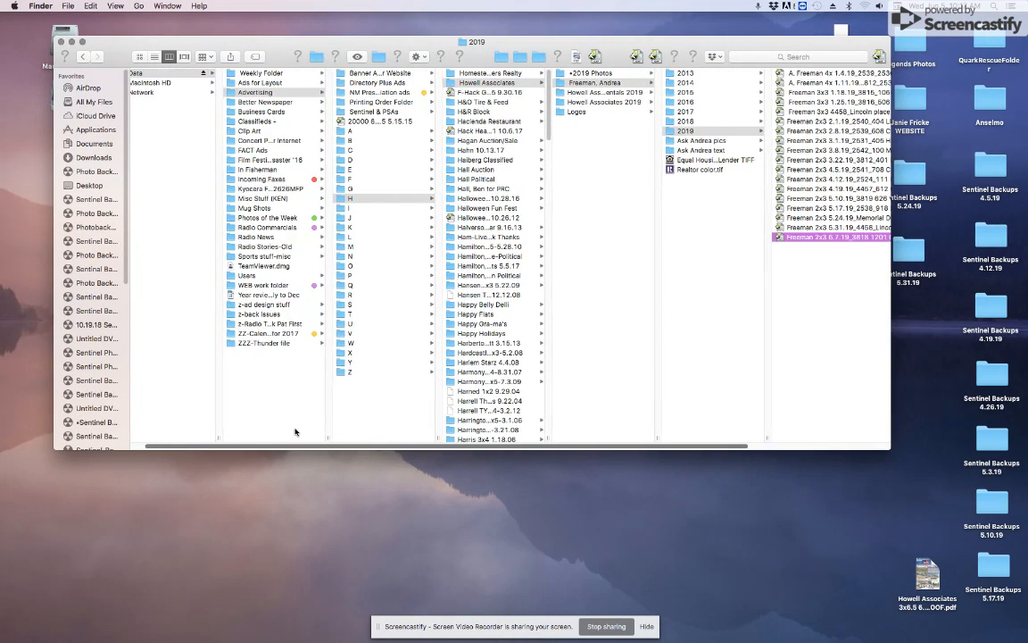
click(373, 152)
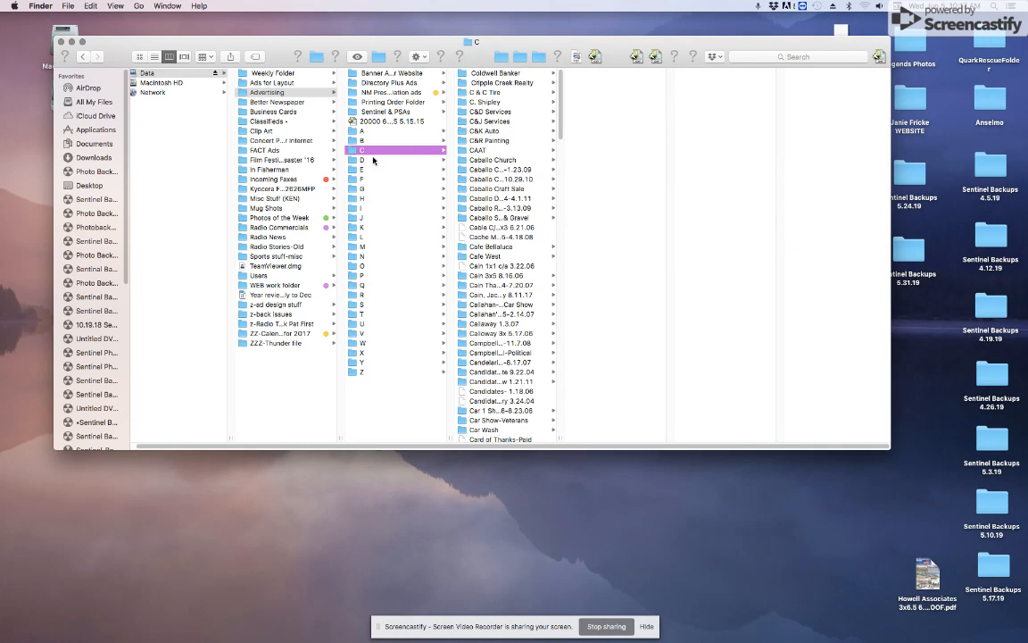
click(479, 81)
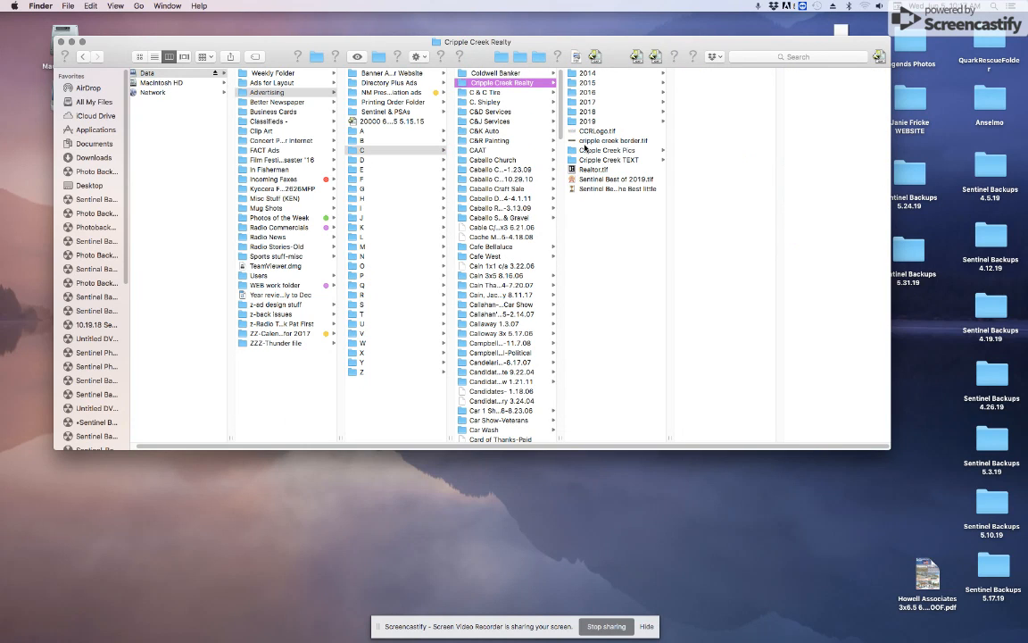
click(589, 121)
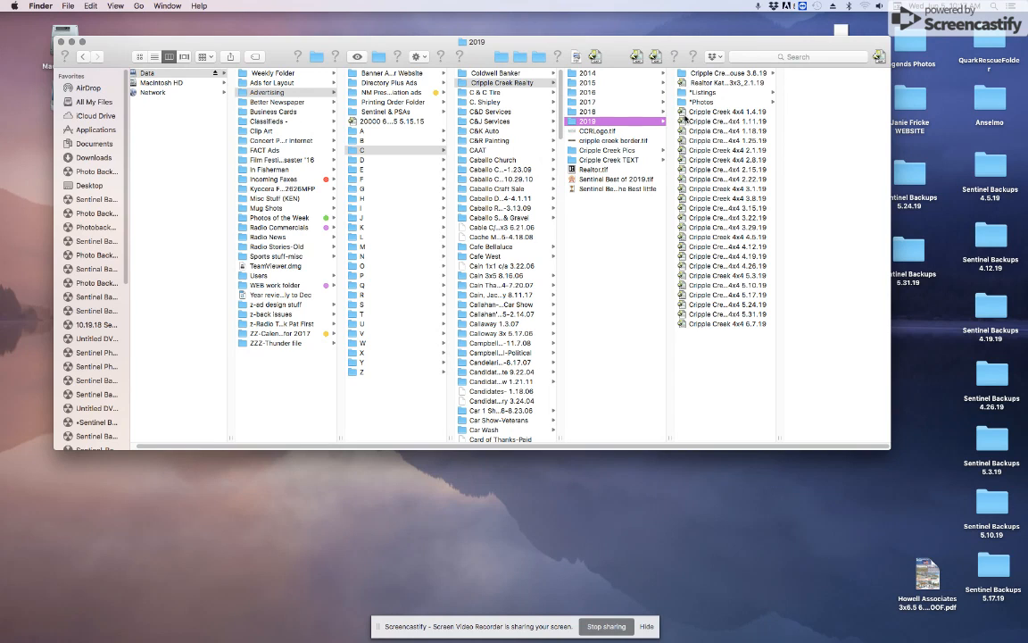
Step: Look through the agents' Listings folders, then select Cripple Creek 4x4 6.7.19
click(701, 92)
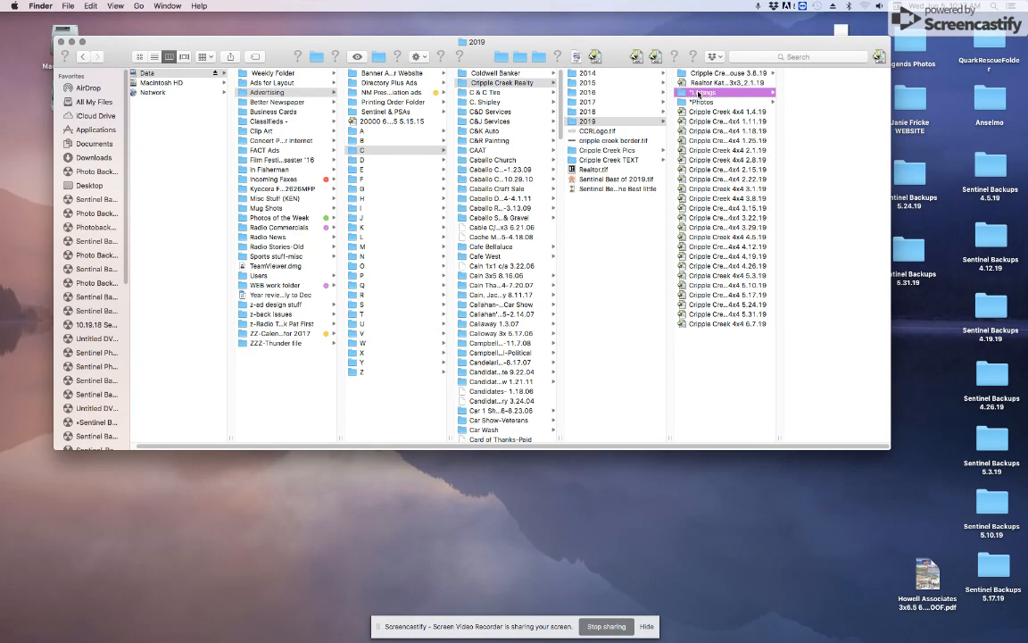
click(806, 92)
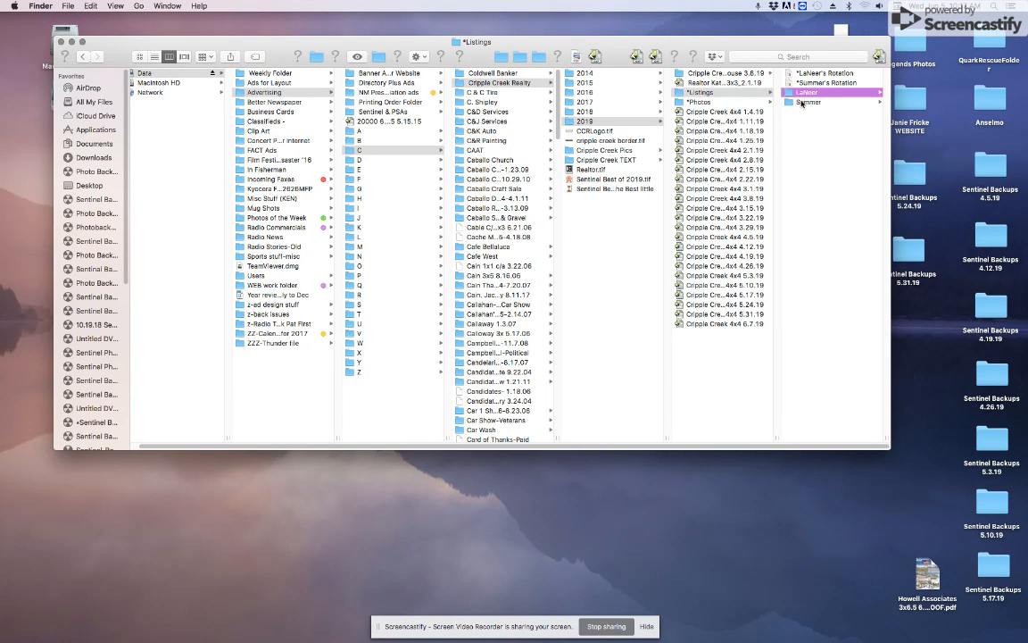
click(694, 102)
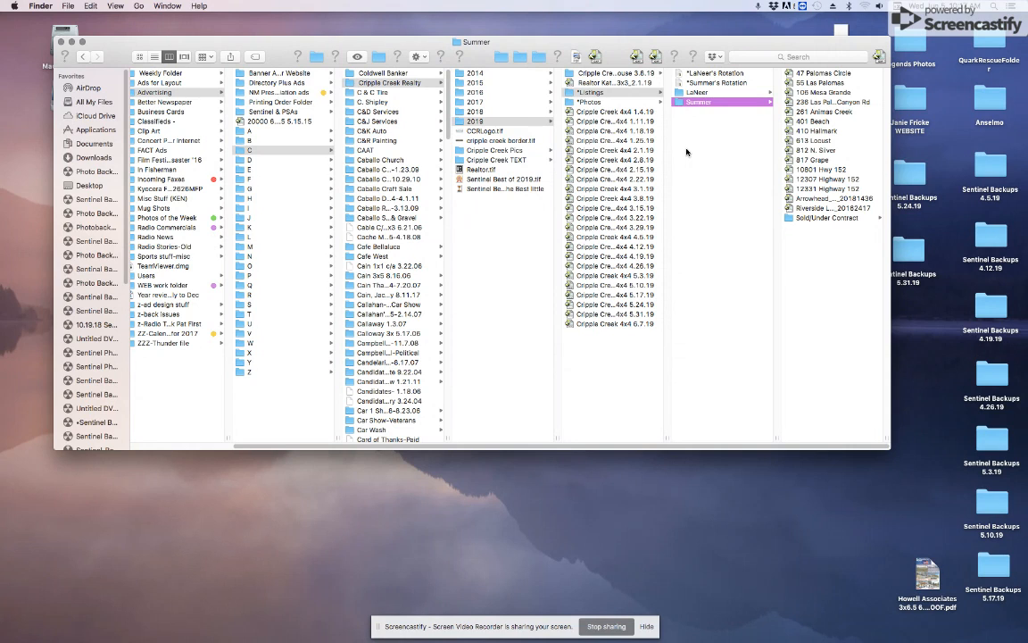
key(Left)
key(Left)
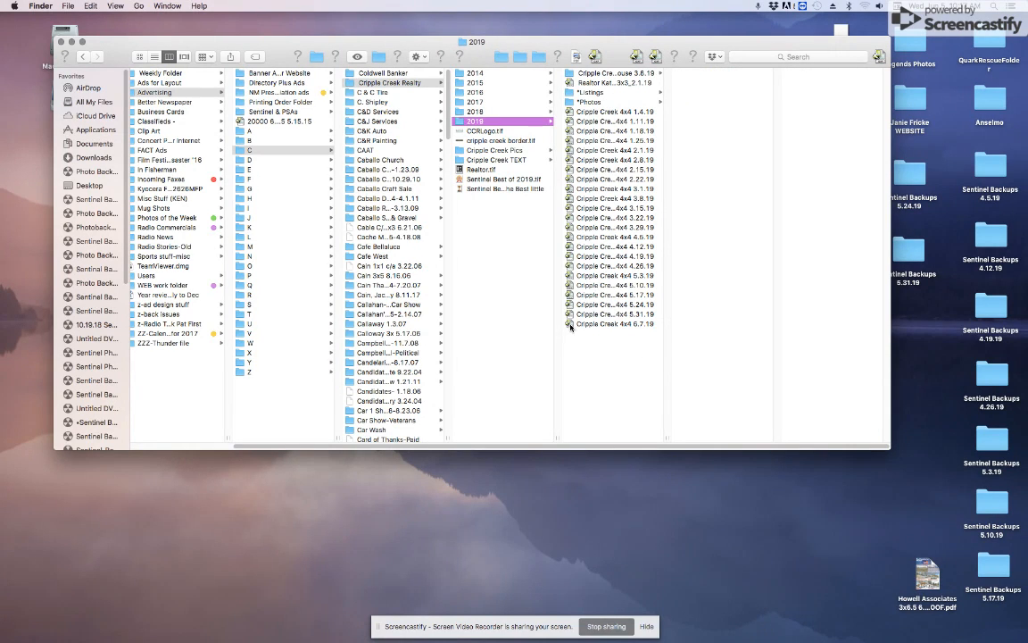
click(569, 325)
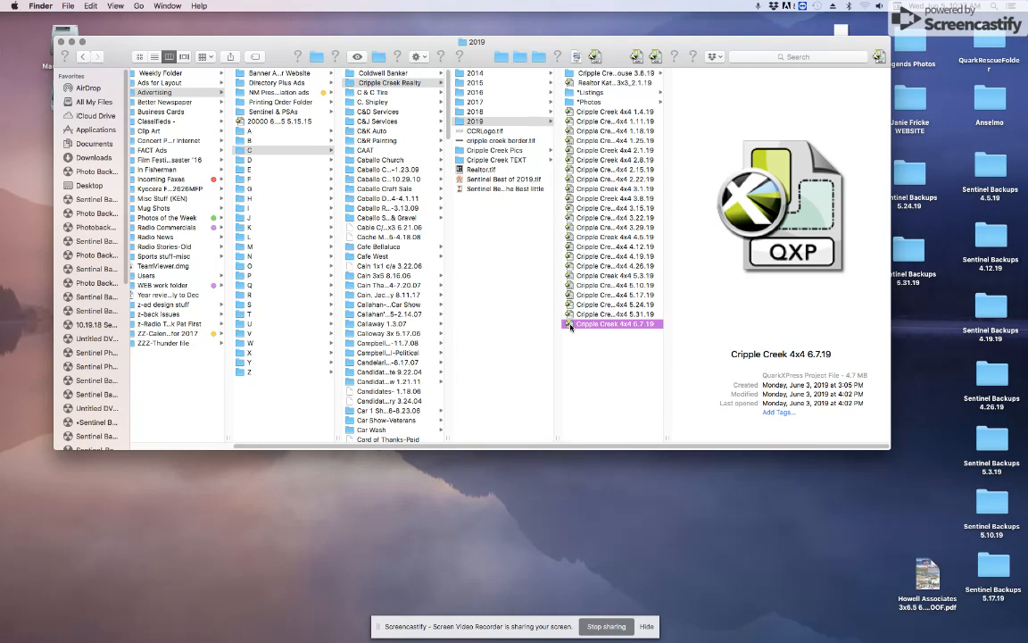
Step: Open Cripple Creek 4x4 6.7.19, check its NEW LISTING and REDUCED labels, then close it
double_click(570, 325)
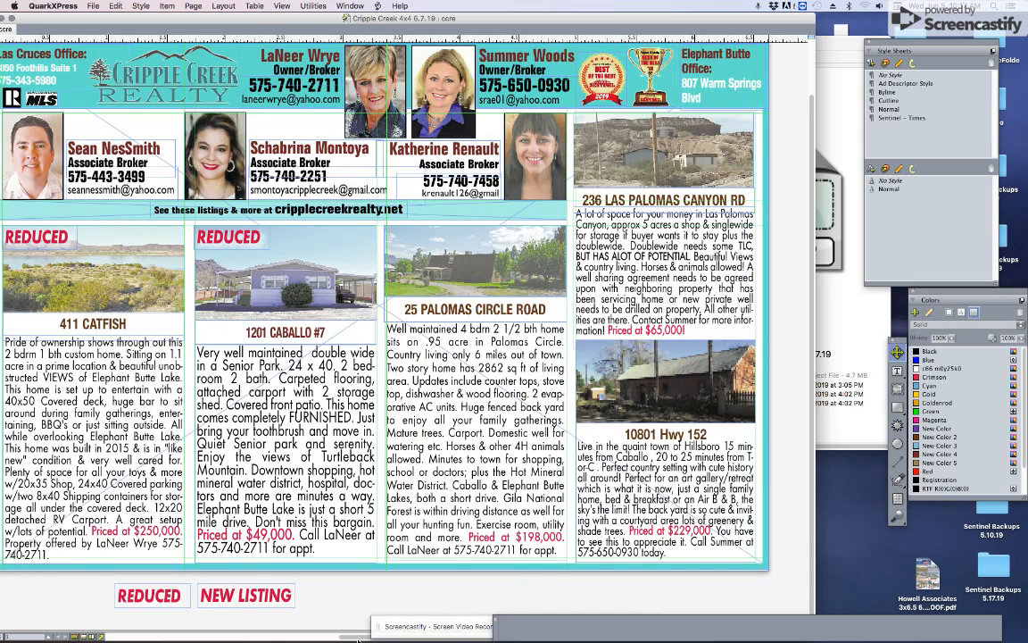
scroll(357, 639, left, 3)
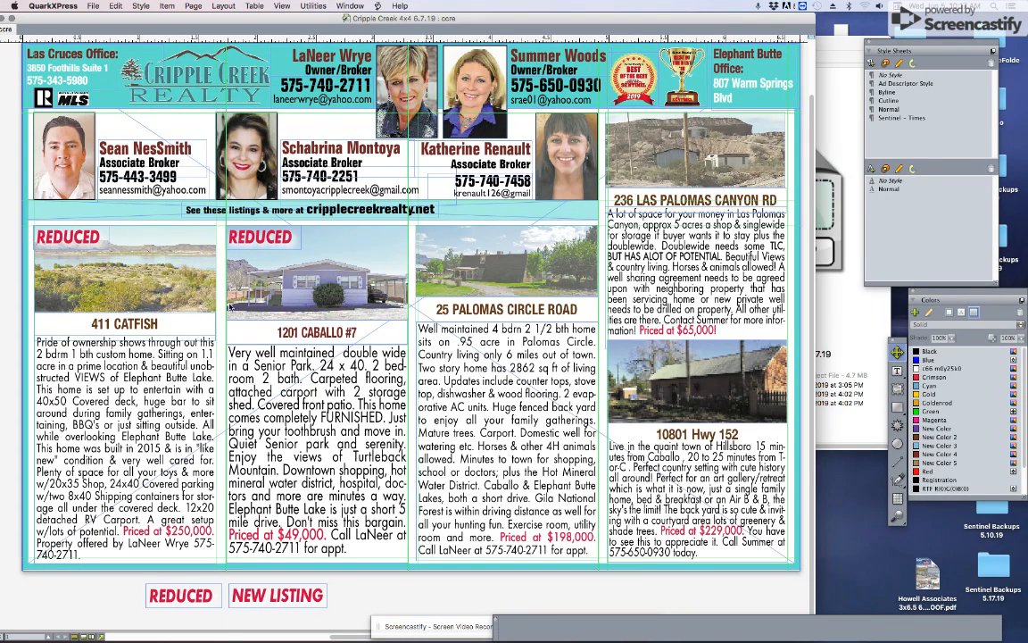
click(278, 610)
click(210, 597)
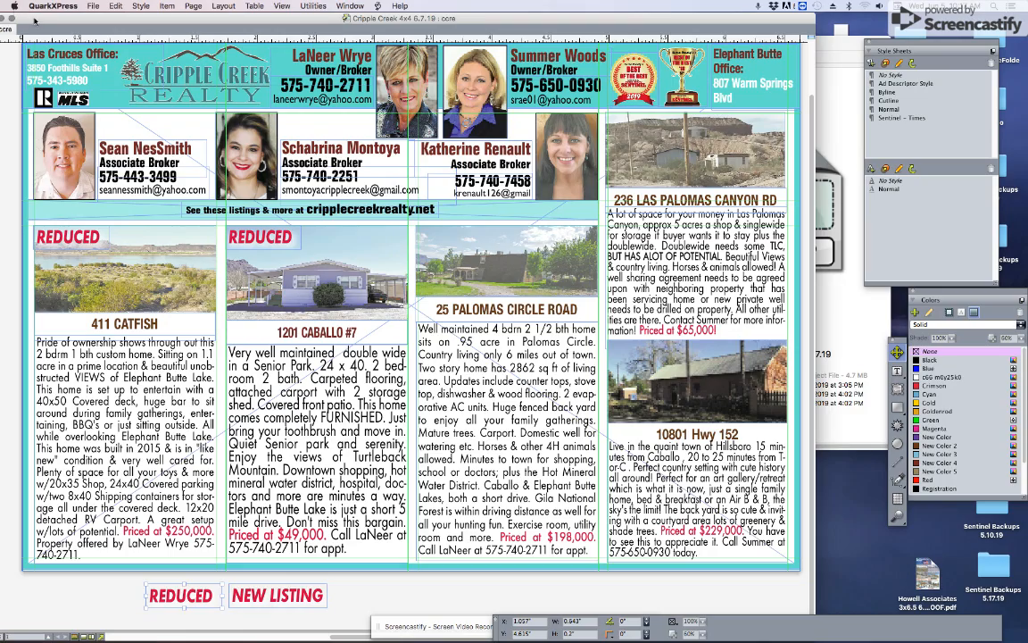
drag(34, 21, 97, 16)
click(57, 18)
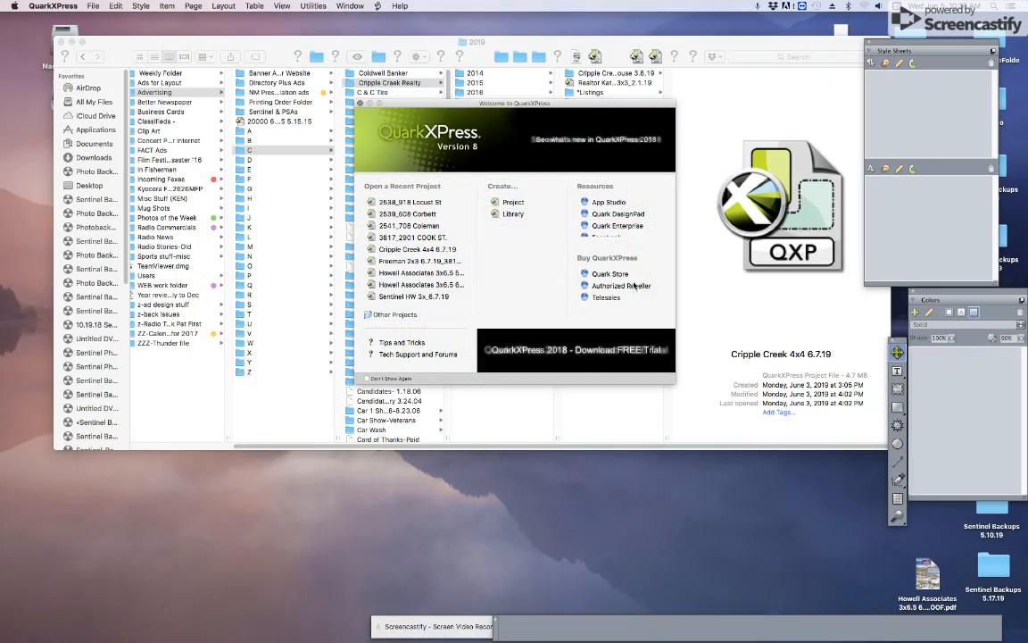
Step: Open HSR 3x6.66 6.7.19 from H > Homesteaders Realty > Homesteaders Realty 2019, then return to Finder
click(452, 44)
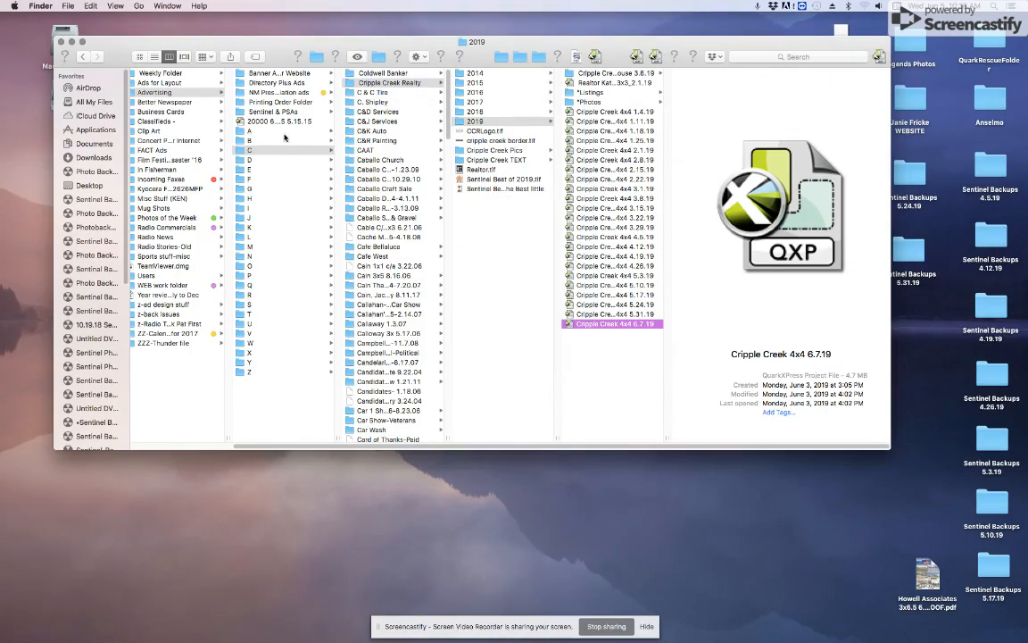
click(253, 198)
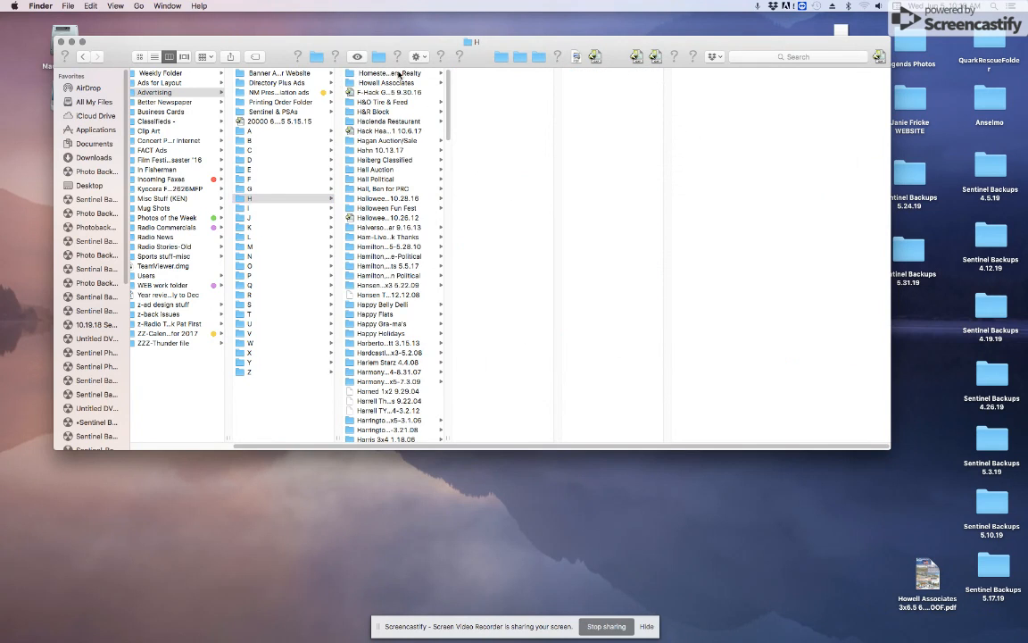
click(399, 75)
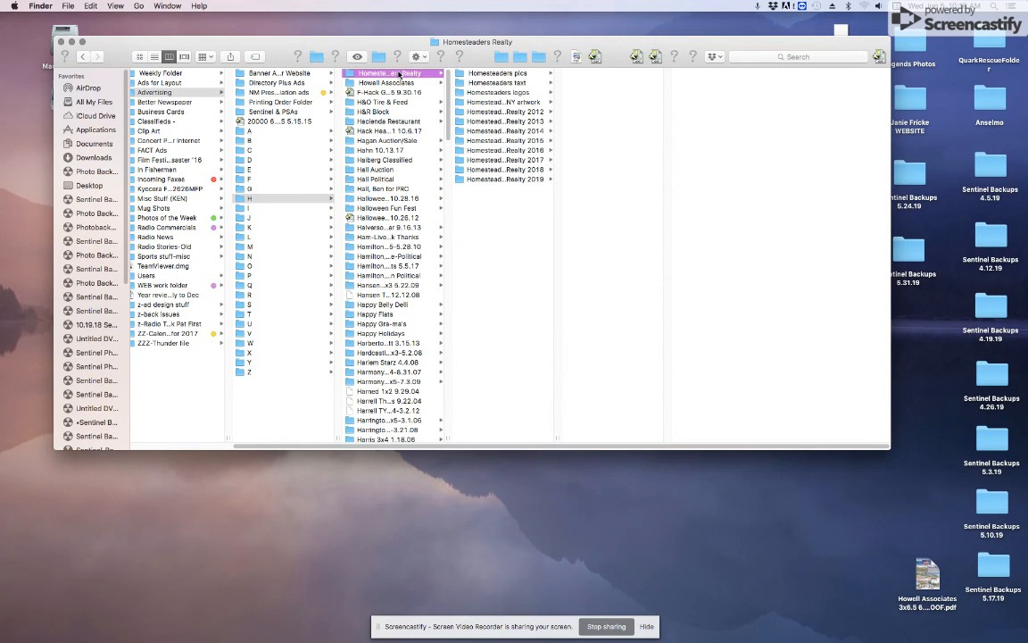
click(501, 180)
double_click(608, 237)
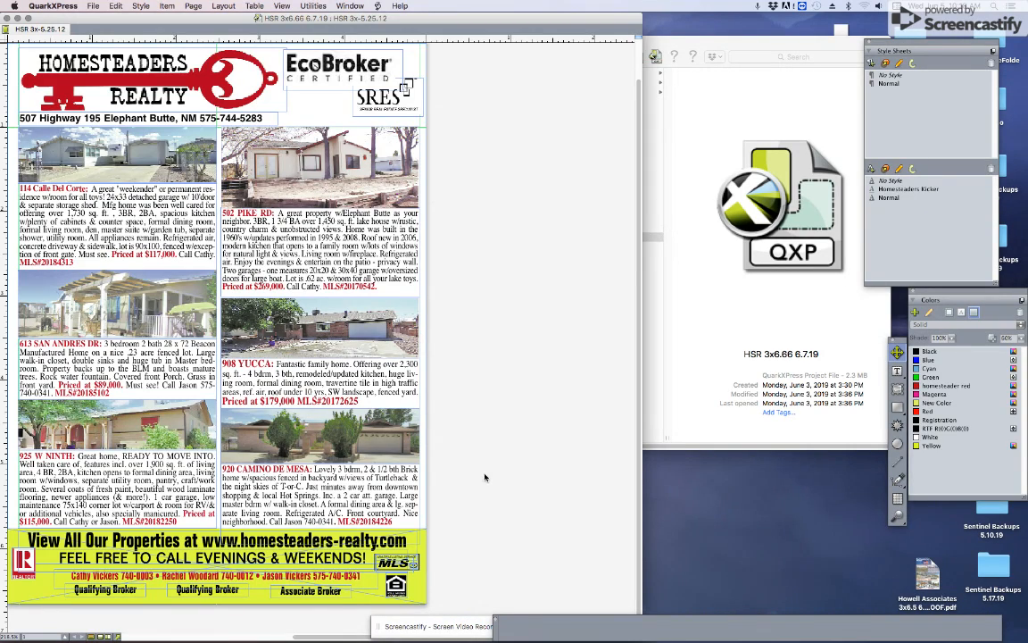
scroll(323, 574, left, 5)
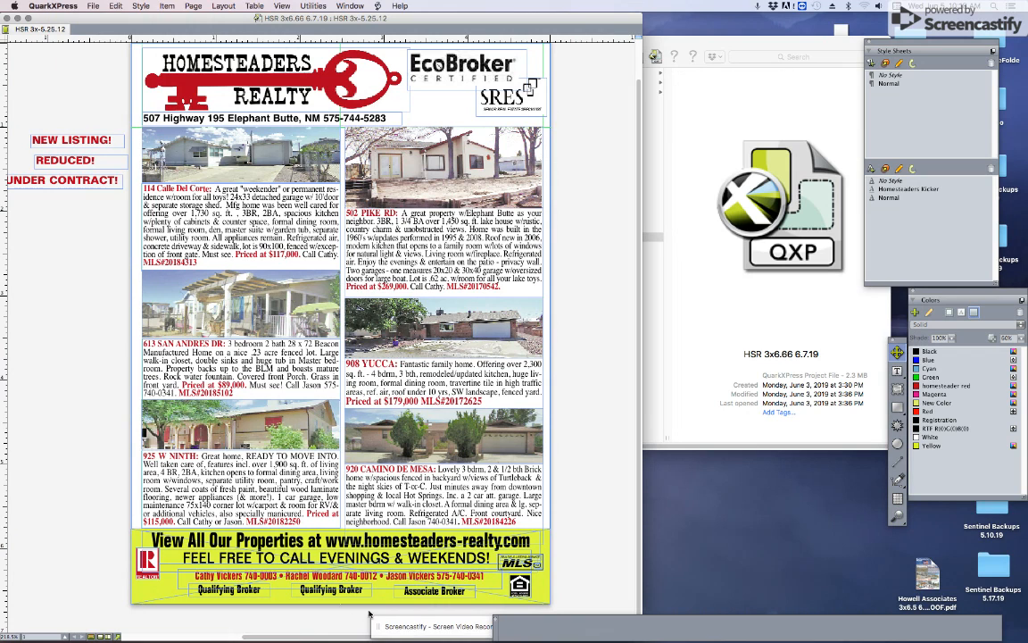
click(695, 105)
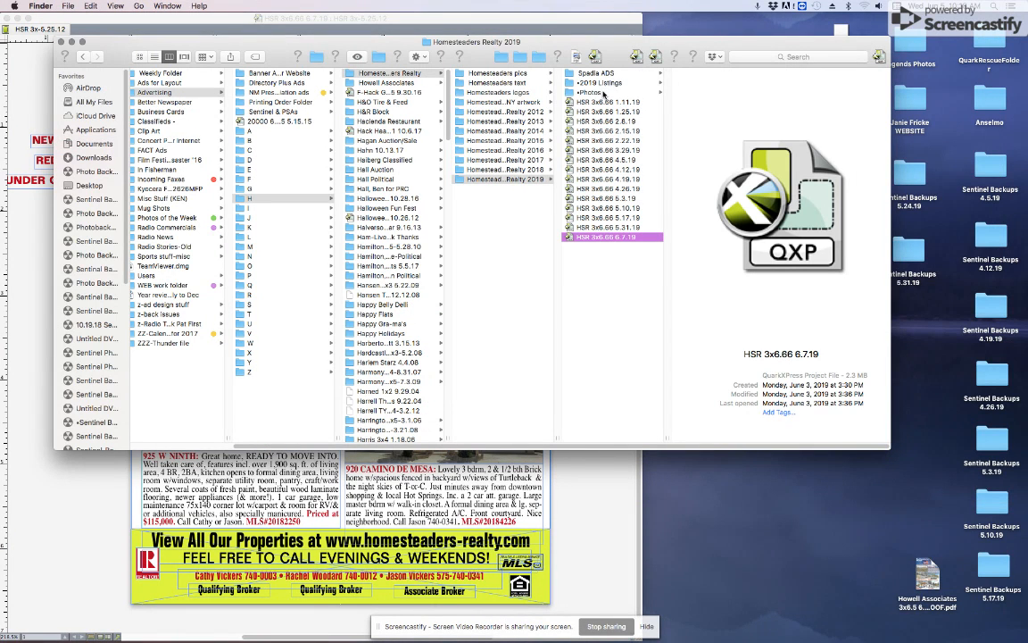
Step: Open the 20185265_110 Sabina listing from 2019 Listings and select its listing box
click(601, 83)
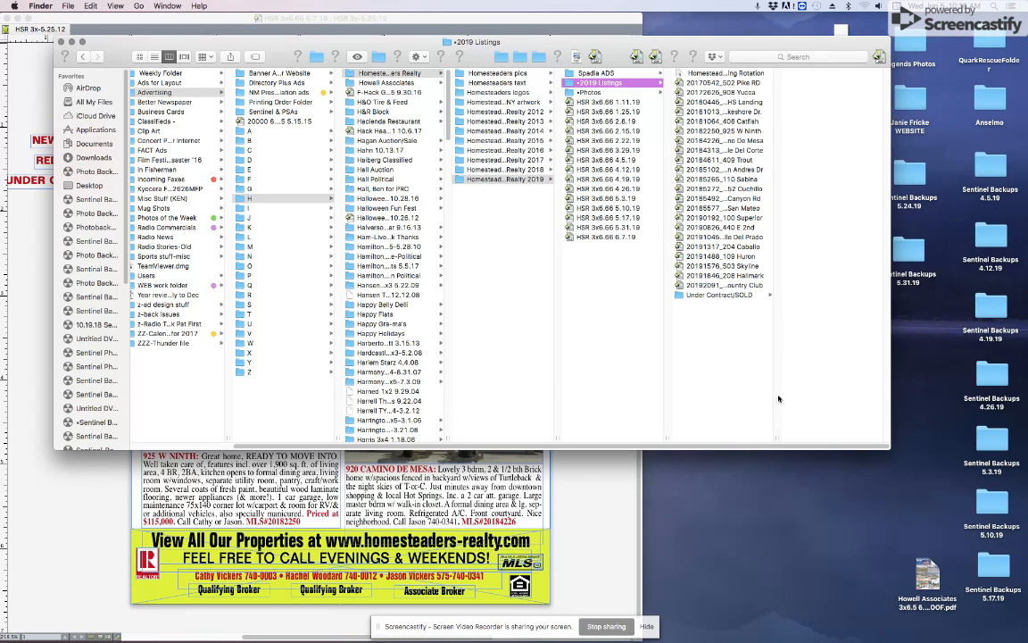
drag(776, 439, 892, 421)
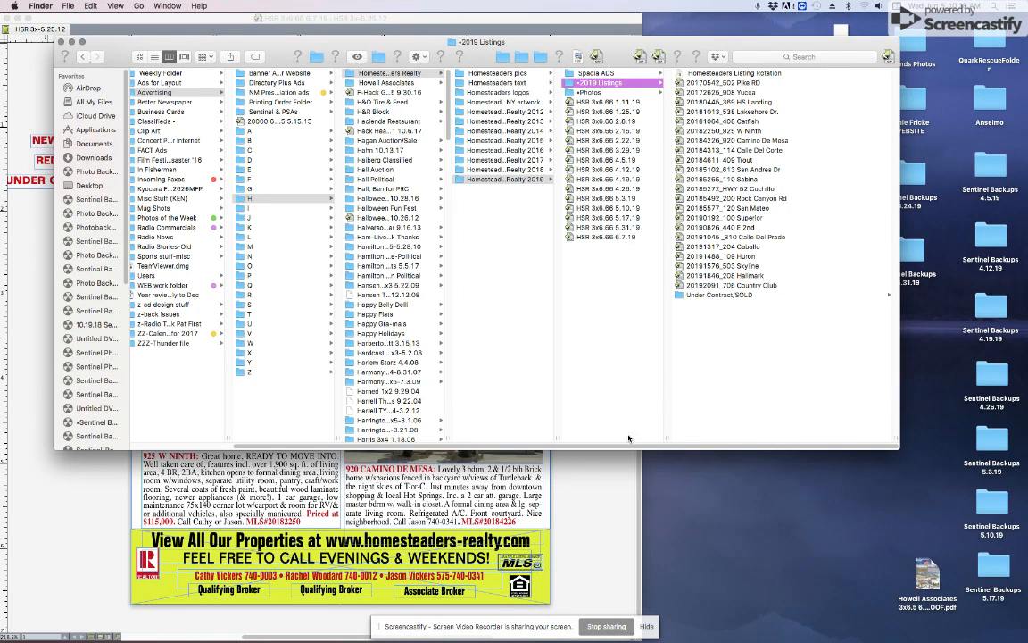
double_click(705, 178)
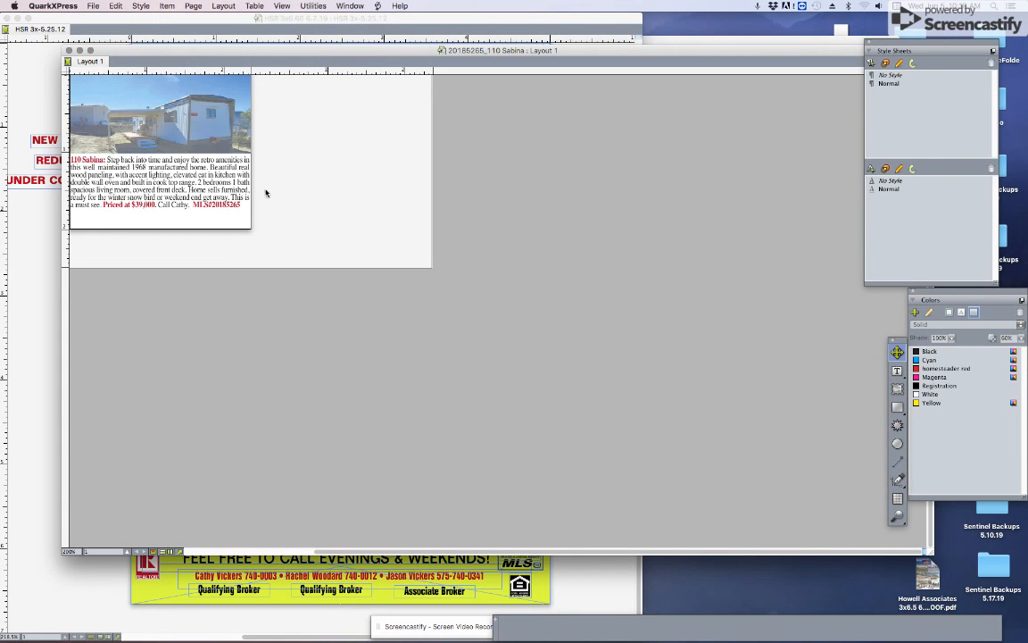
click(224, 172)
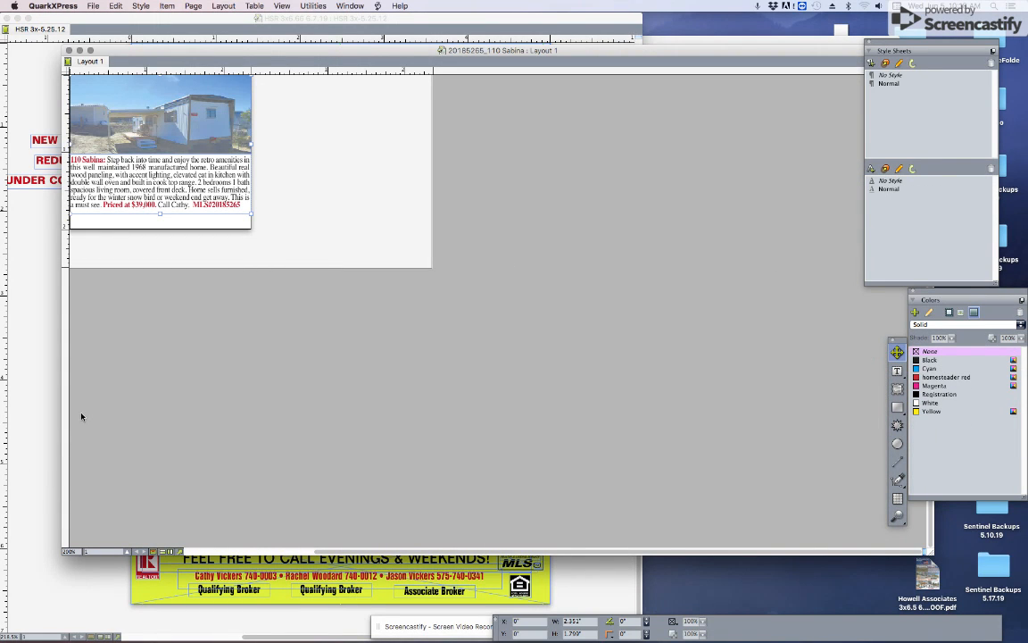
Step: Paste the Sabina listing into the HSR ad, remove it again, and close both layouts
click(45, 386)
key(super+v)
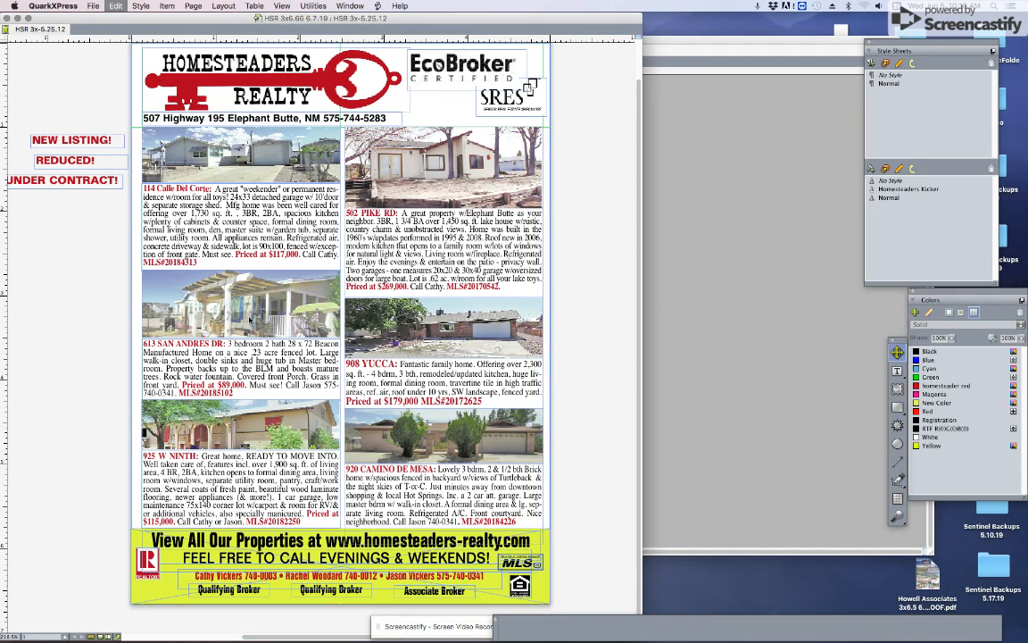
drag(375, 295, 204, 289)
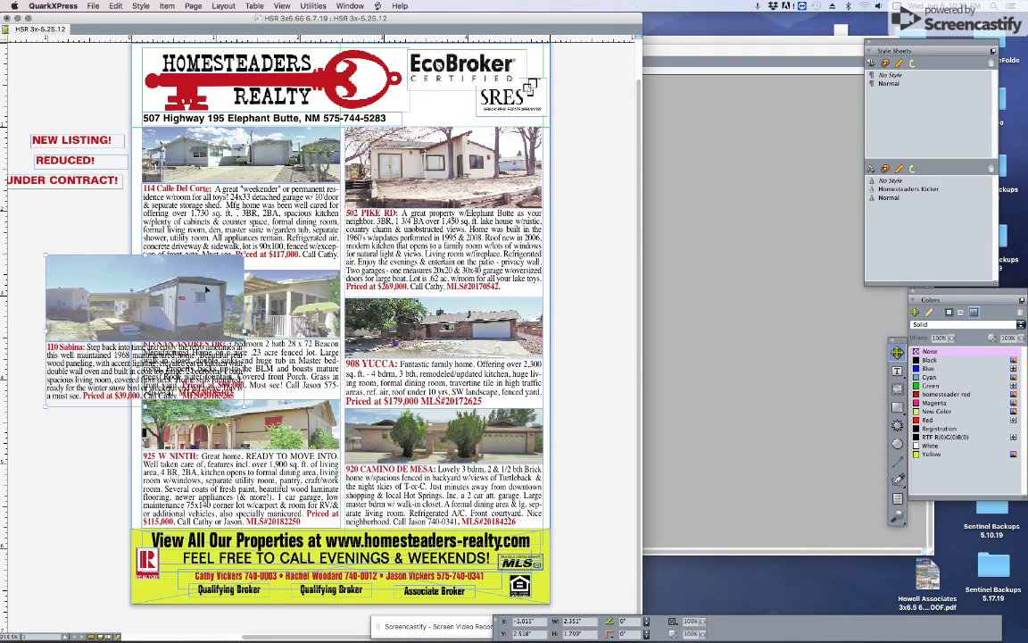
key(super+x)
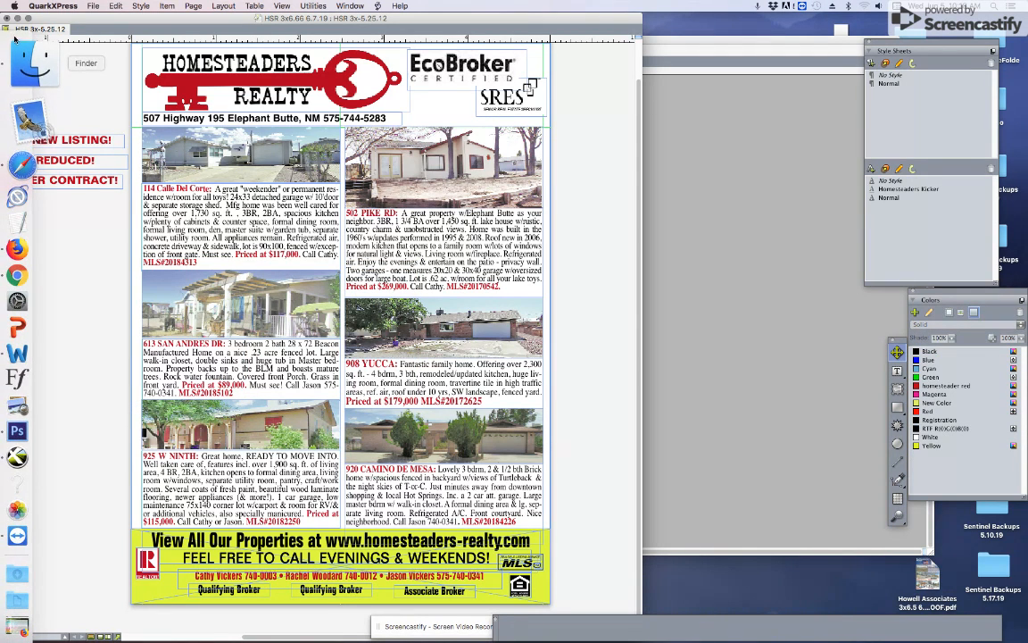
key(super+w)
click(474, 168)
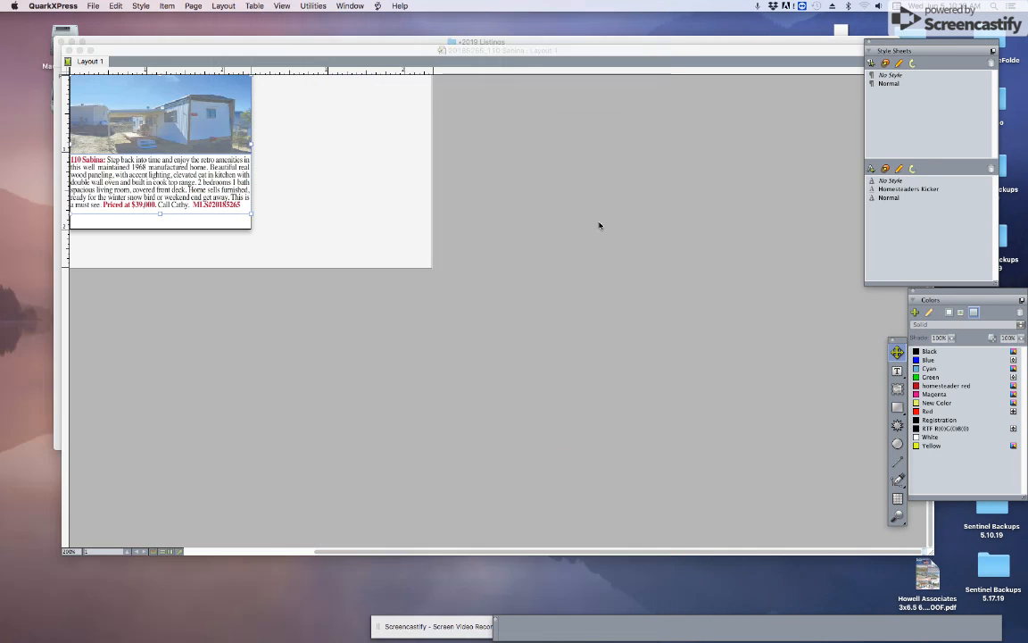
click(69, 51)
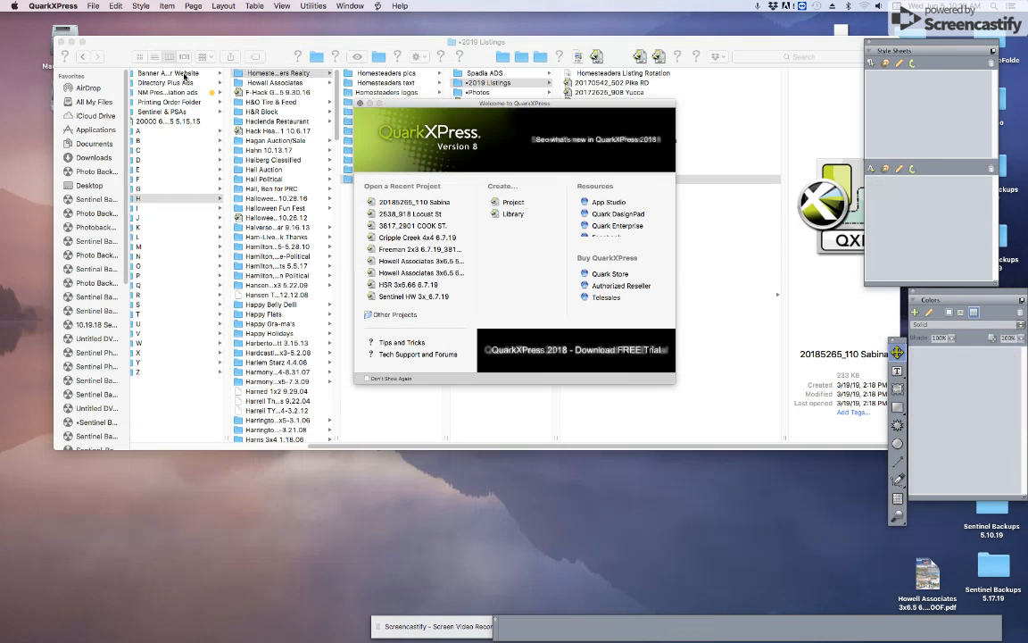
Step: Open Rachels Rentals 3x3.5 5.10.19 from R > Rachel's Rentals > Rachels Rentals 2019
click(404, 43)
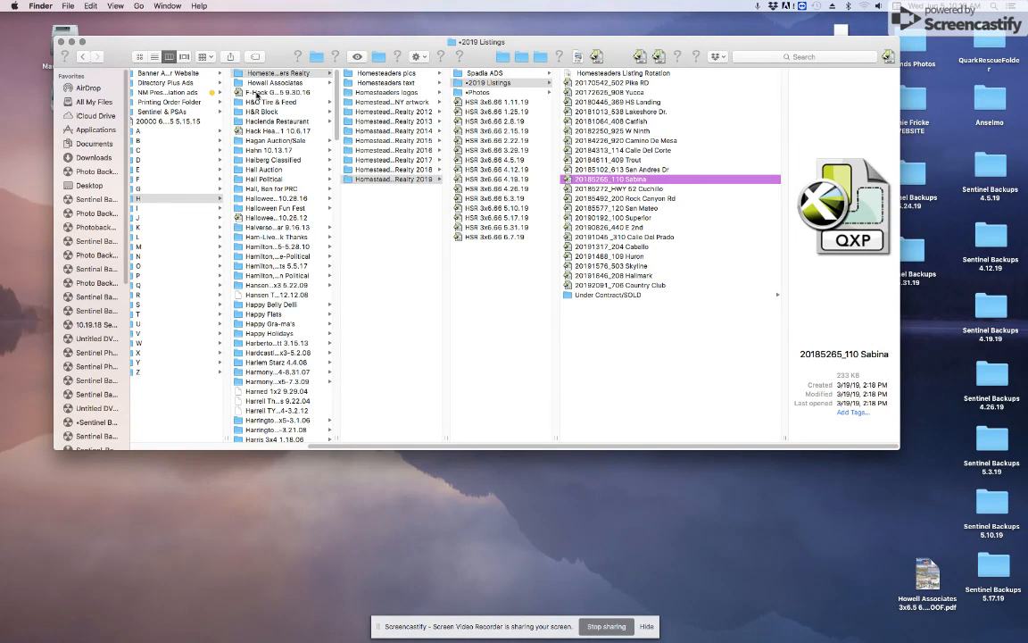
click(267, 84)
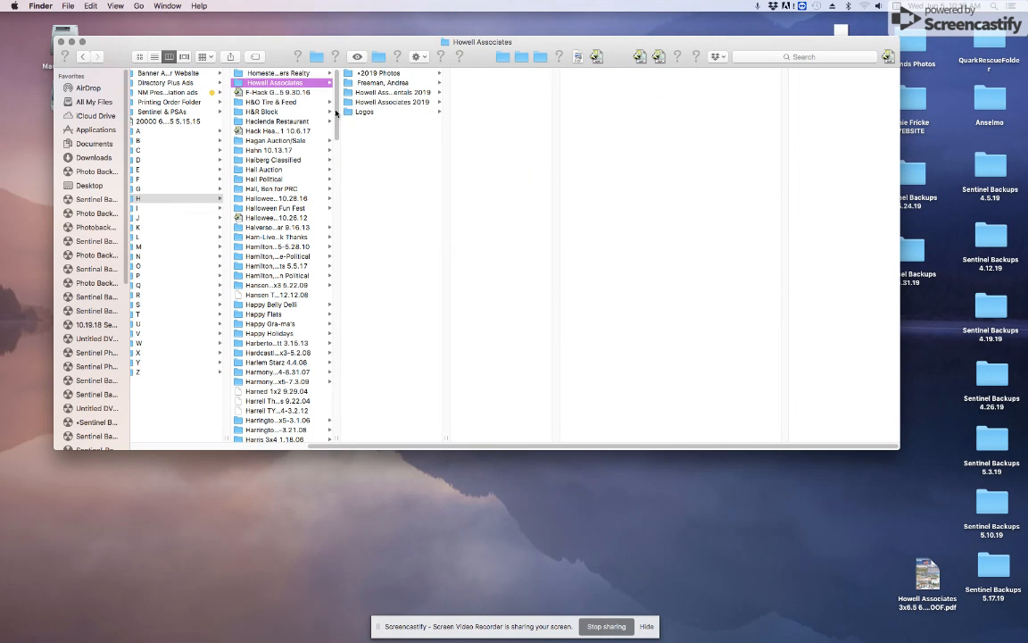
drag(338, 126, 340, 219)
drag(339, 447, 250, 375)
click(273, 294)
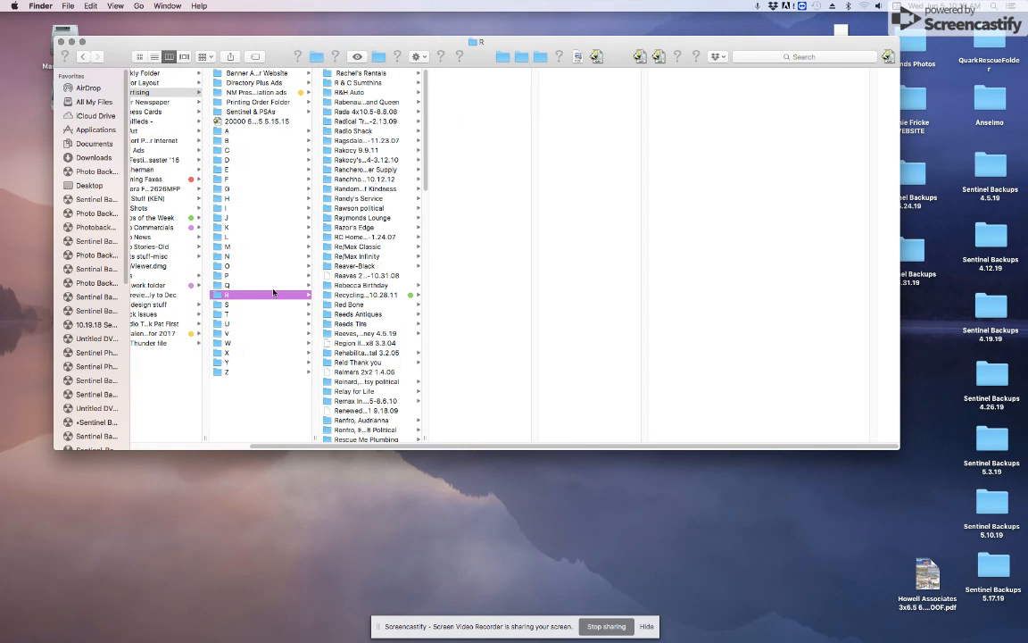
click(361, 74)
click(475, 72)
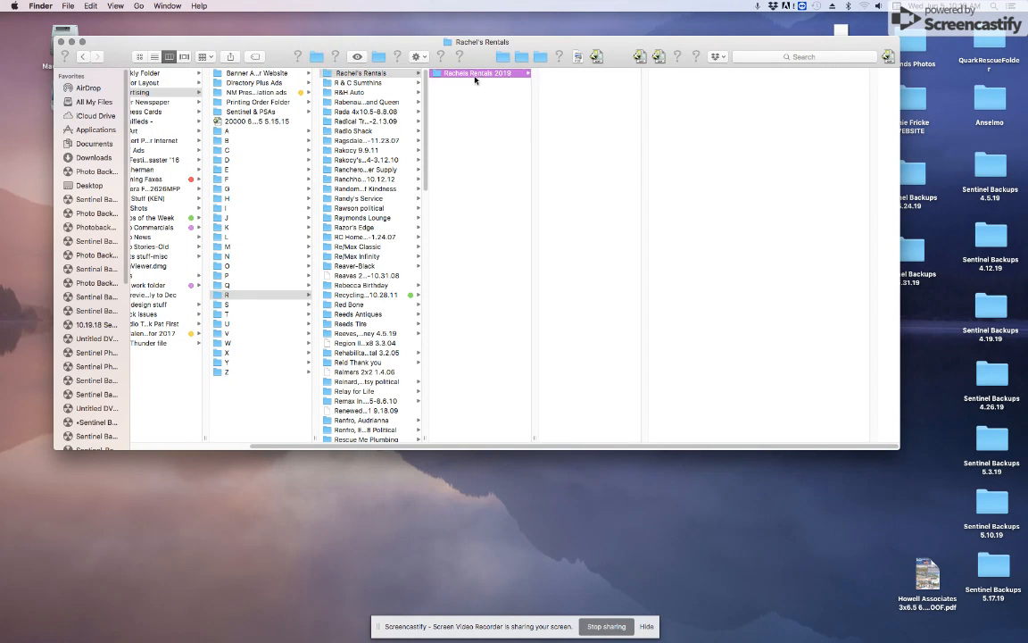
double_click(629, 169)
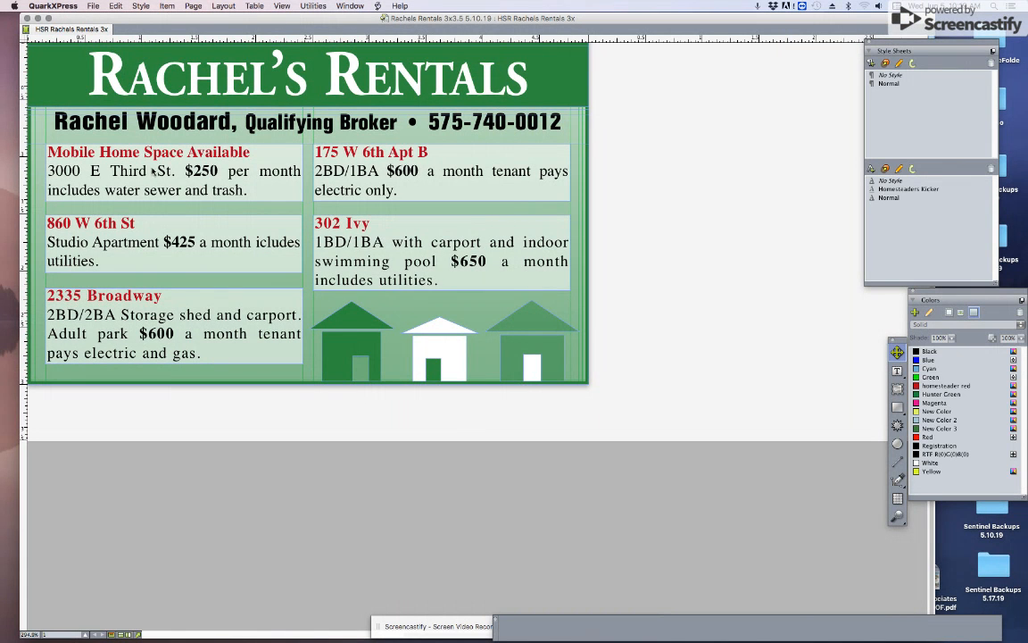
Step: Review the first listing's heading and $250 price, then close the Rachels Rentals ad
double_click(153, 170)
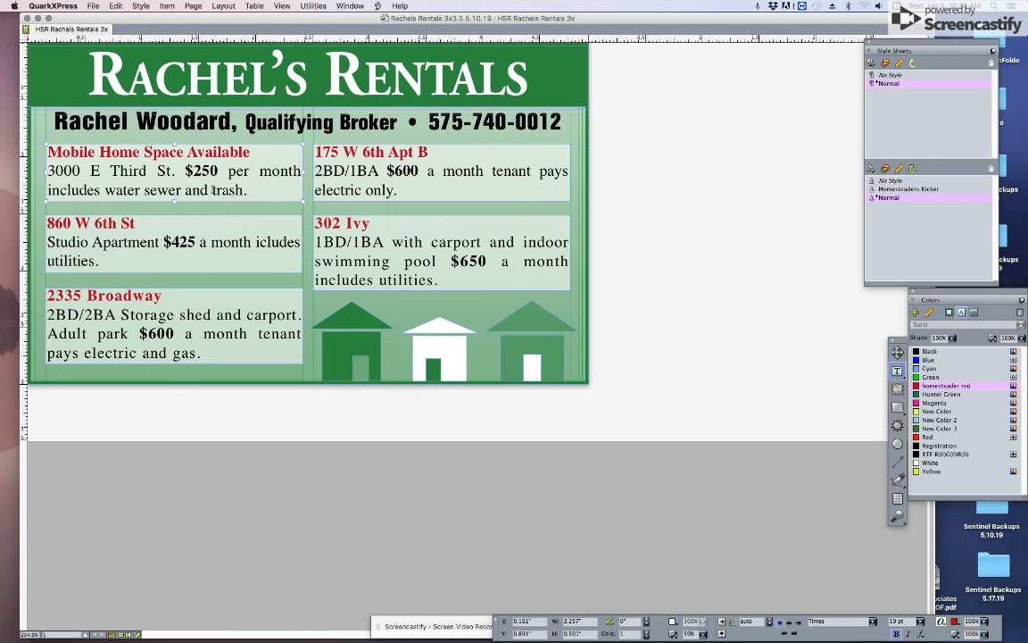
drag(245, 191, 36, 157)
click(120, 173)
drag(253, 154, 34, 158)
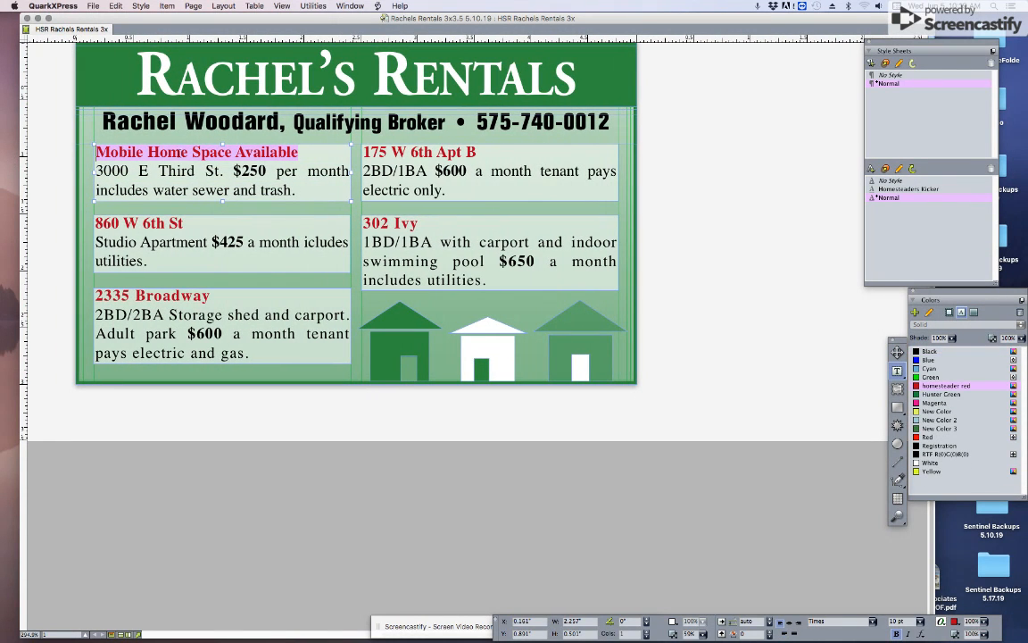
drag(266, 171, 233, 171)
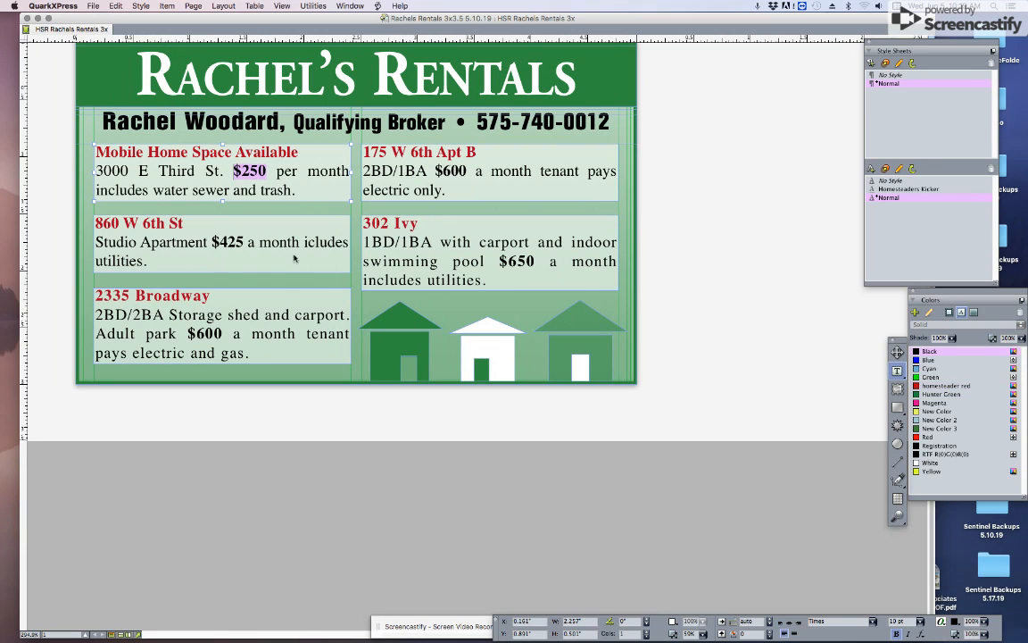
click(898, 353)
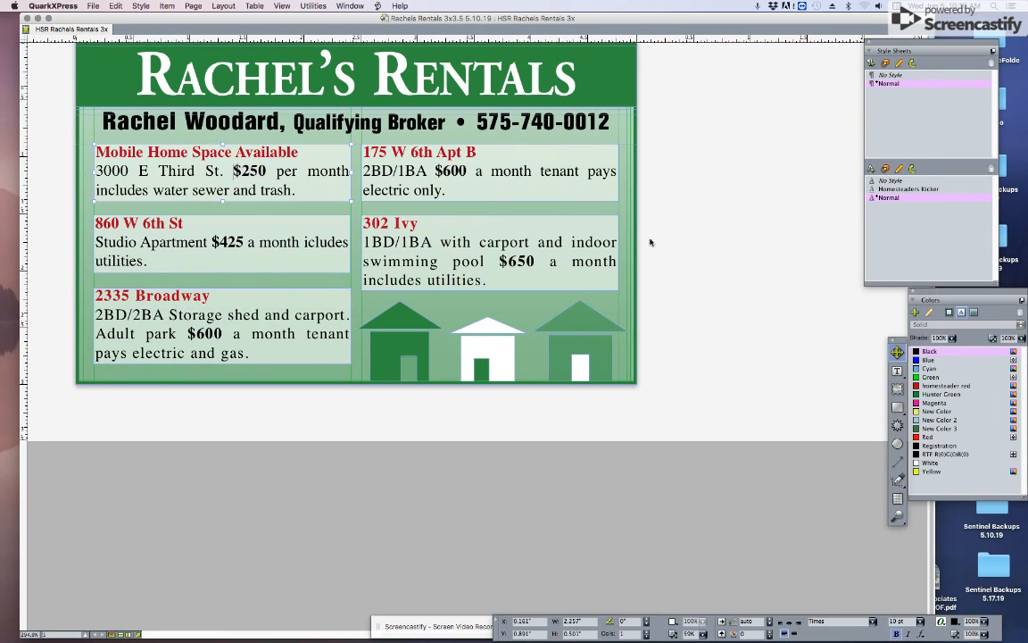
click(715, 212)
scroll(52, 126, up, 2)
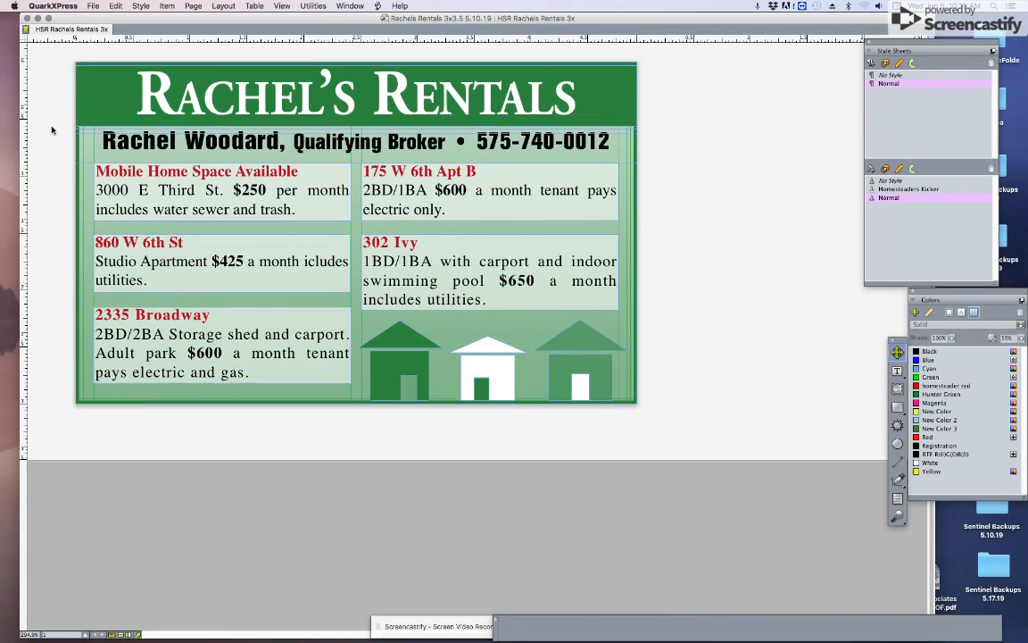
click(27, 18)
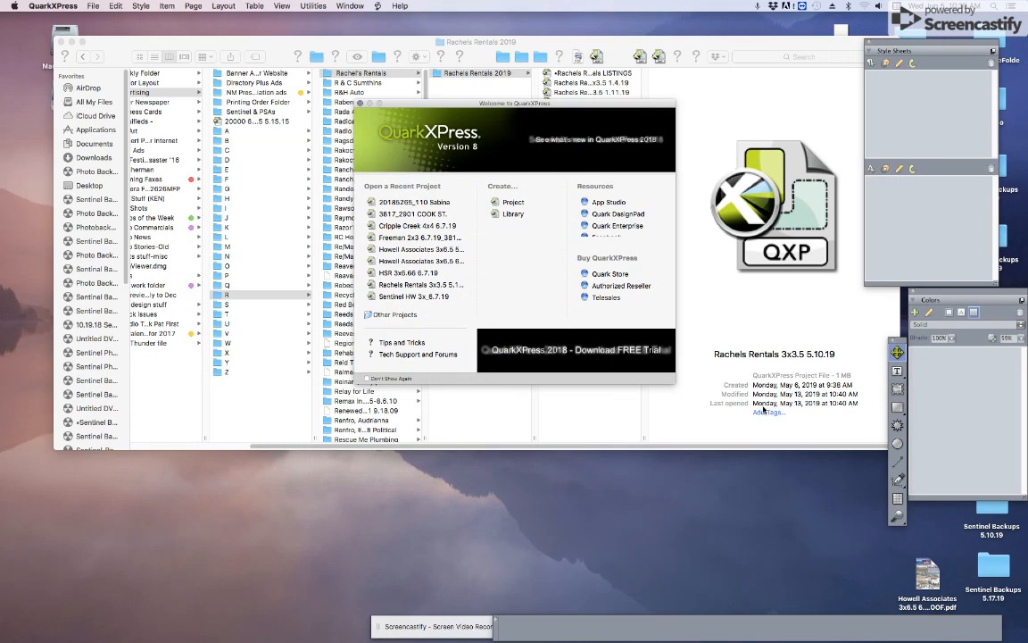
Step: Browse the Coldwell Banker and Sea Properties 2019 ad folders
click(725, 386)
click(221, 148)
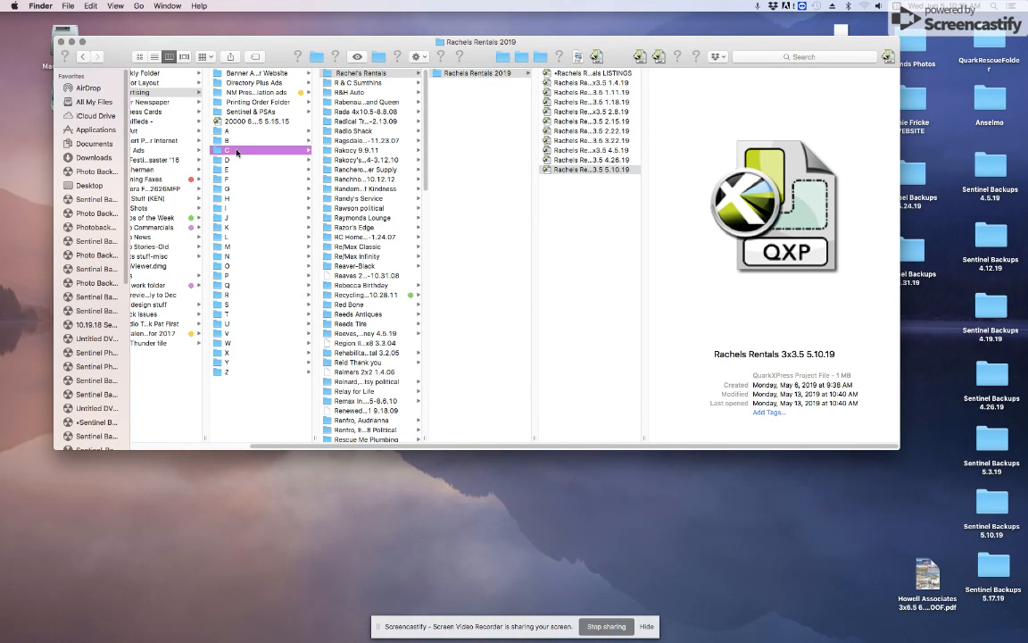
click(344, 72)
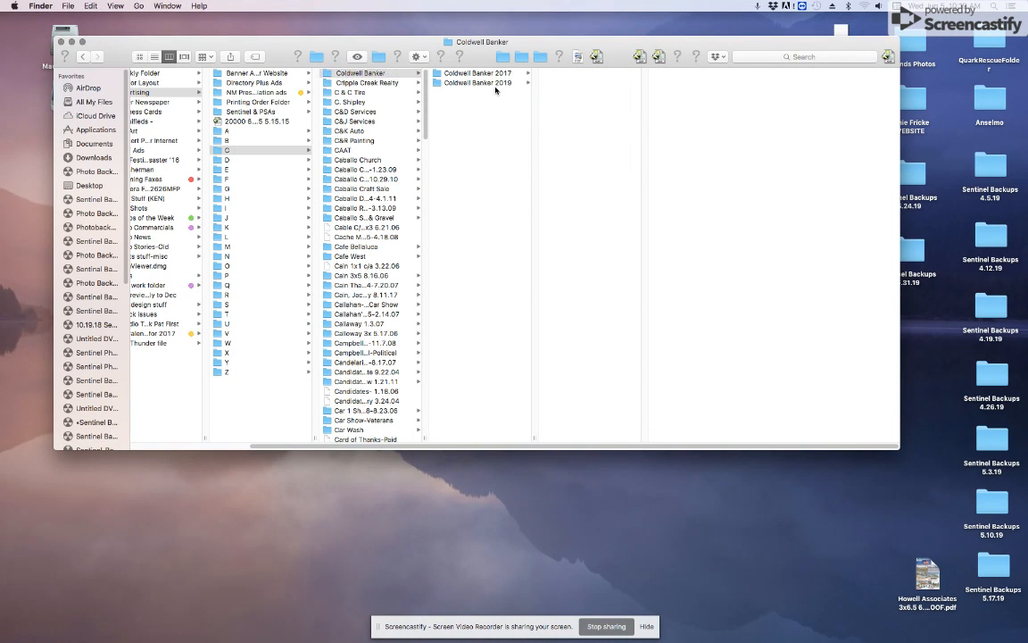
click(508, 83)
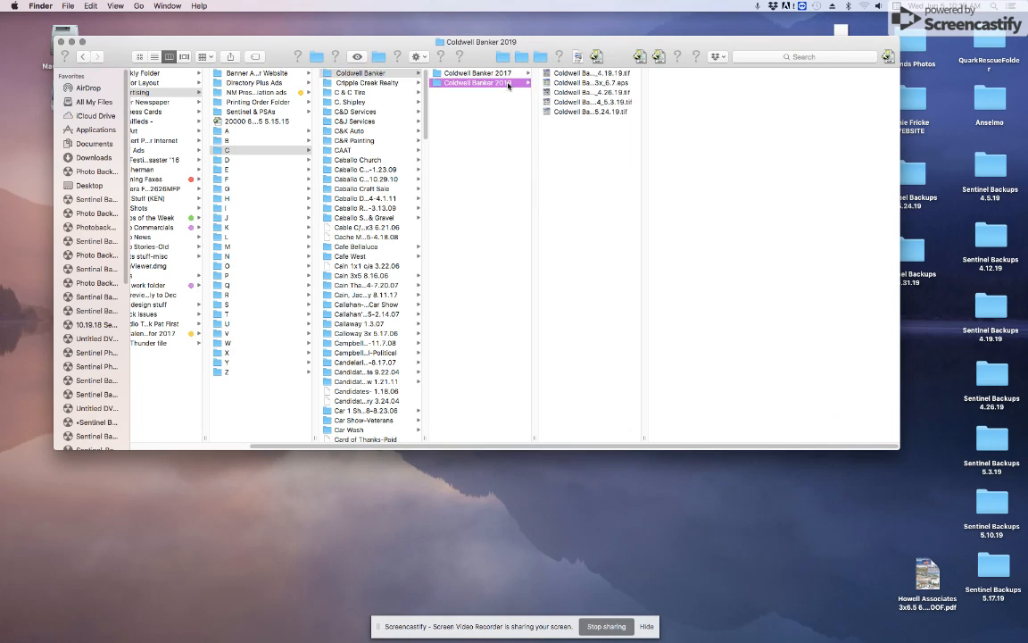
click(558, 112)
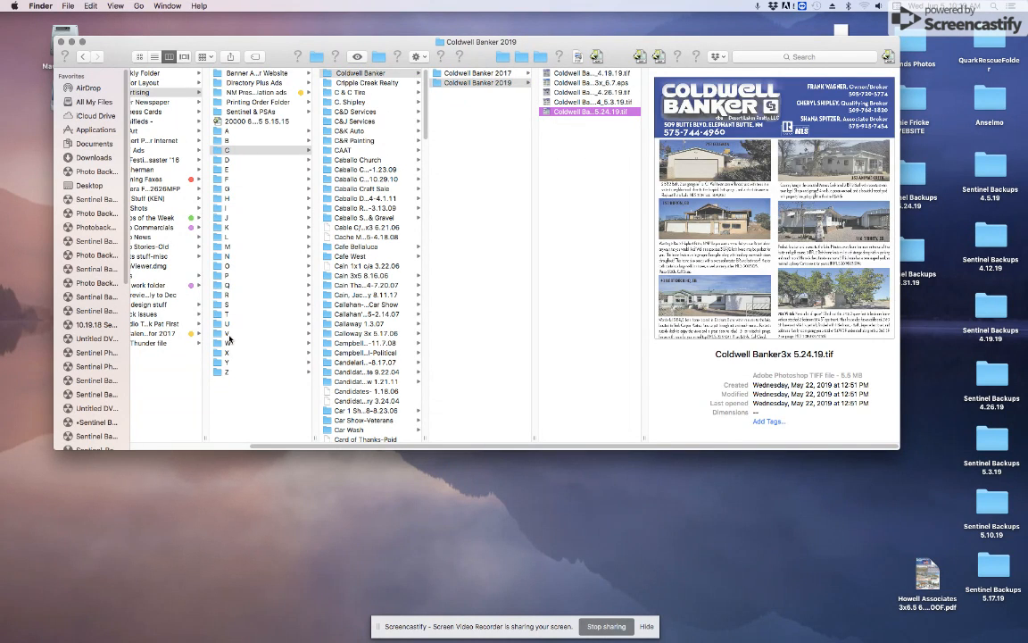
click(226, 306)
click(376, 75)
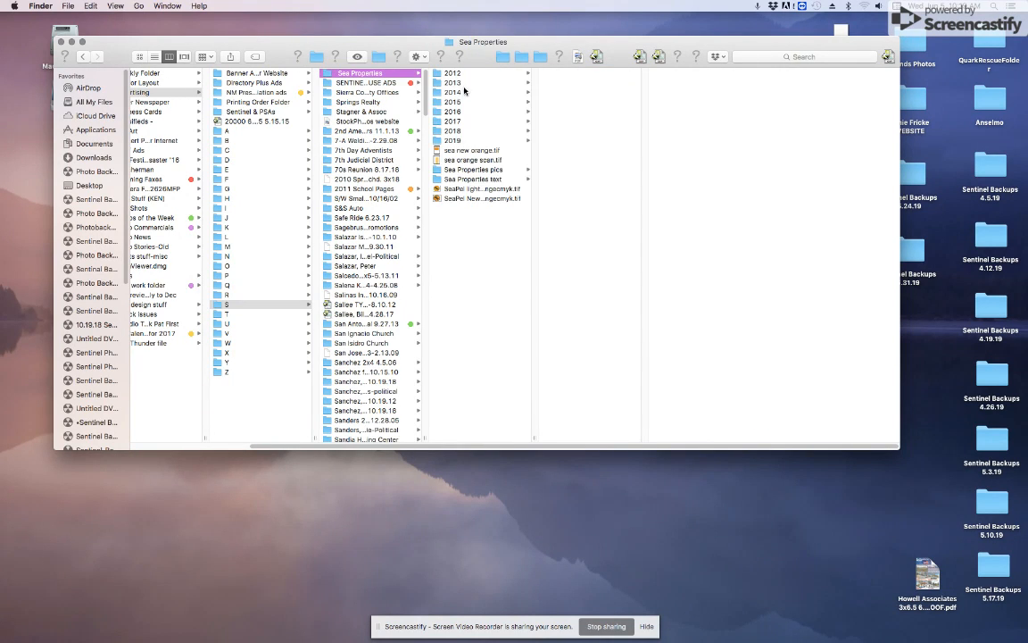
click(460, 142)
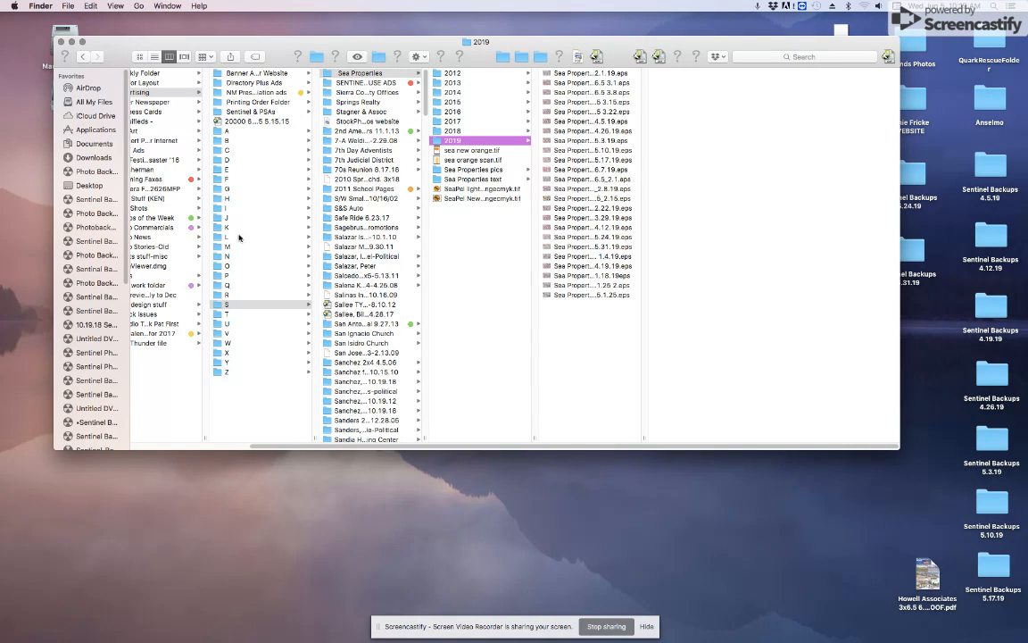
Step: Go to Plaza Realty > 2019 > Listings and settle on the first broker's folder
click(226, 275)
click(355, 73)
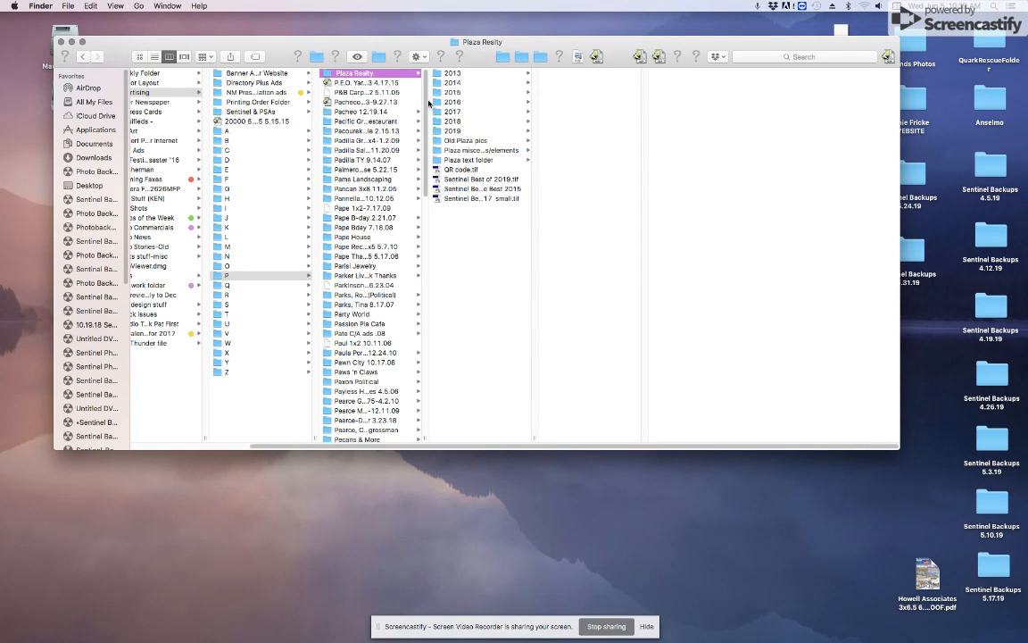
click(453, 131)
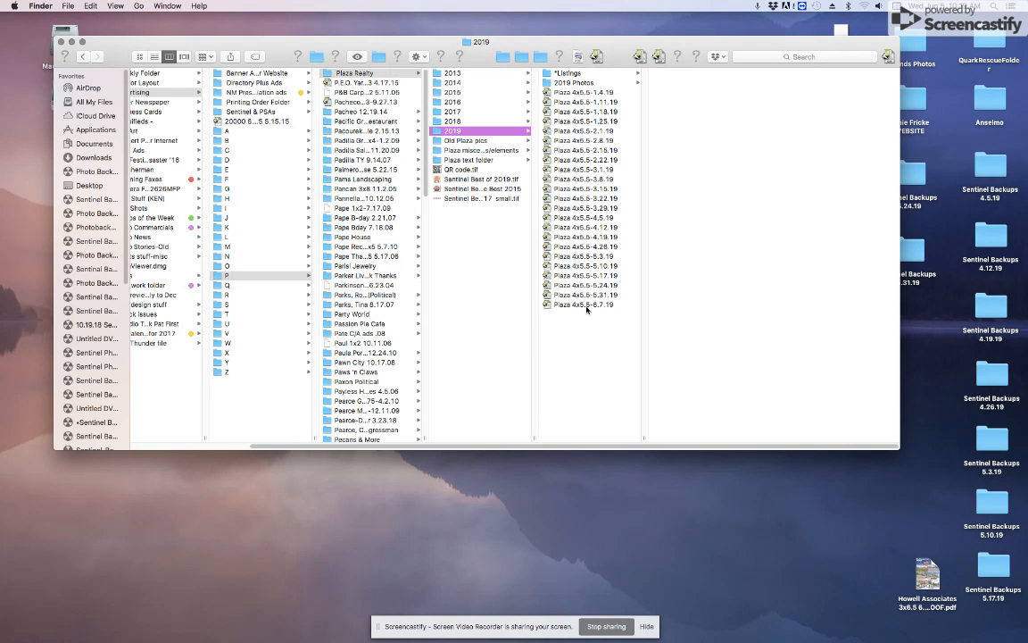
click(571, 73)
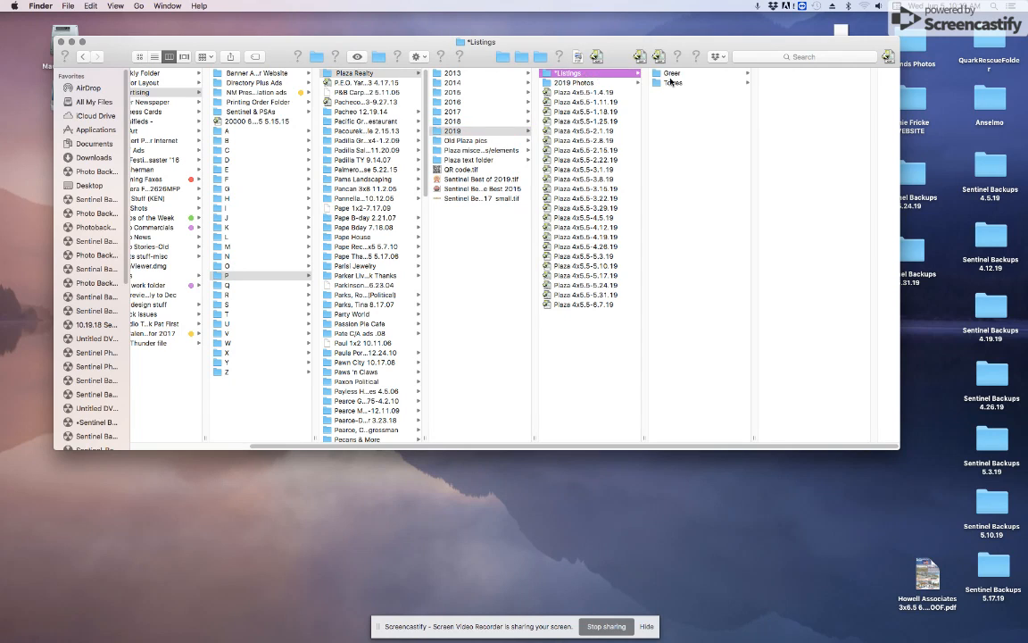
click(670, 74)
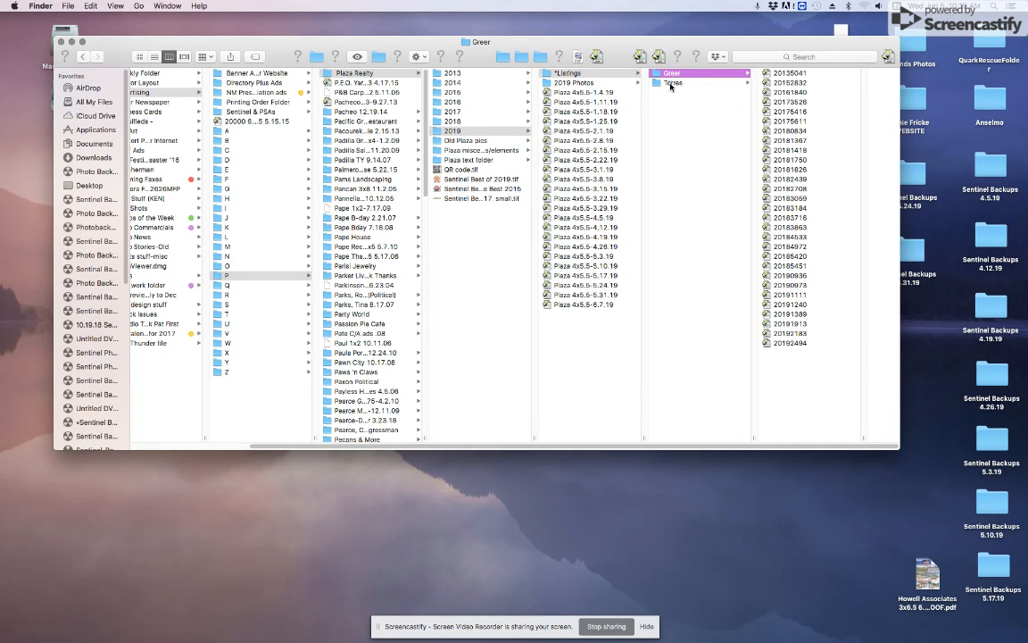
click(672, 84)
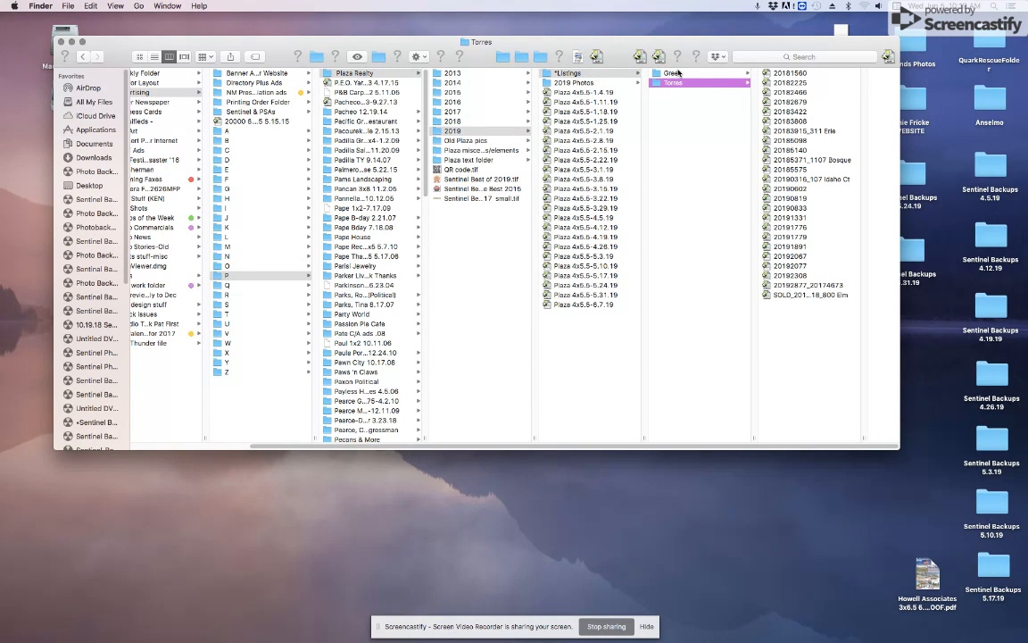
click(671, 73)
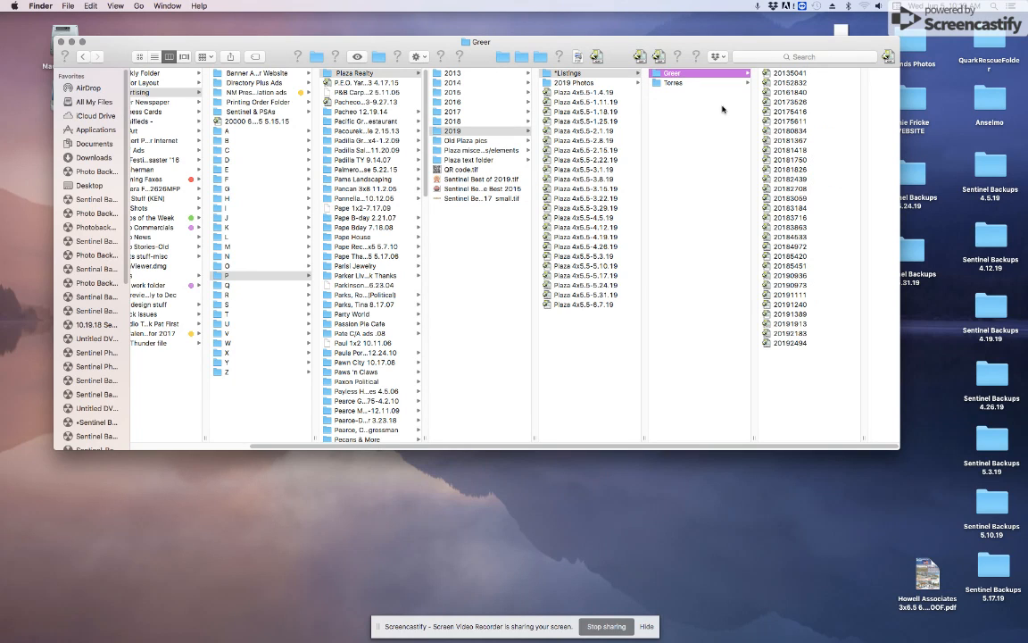
Step: Open the Plaza 4x5.5-6.7.19 ad layout from the 2019 folder in QuarkXPress
double_click(562, 305)
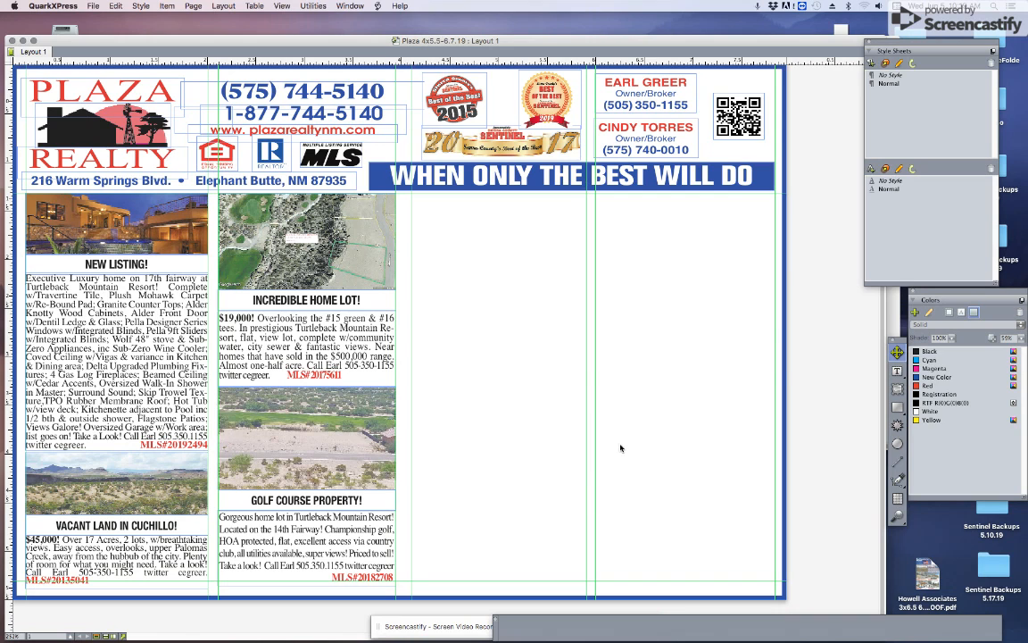
key(super+Tab)
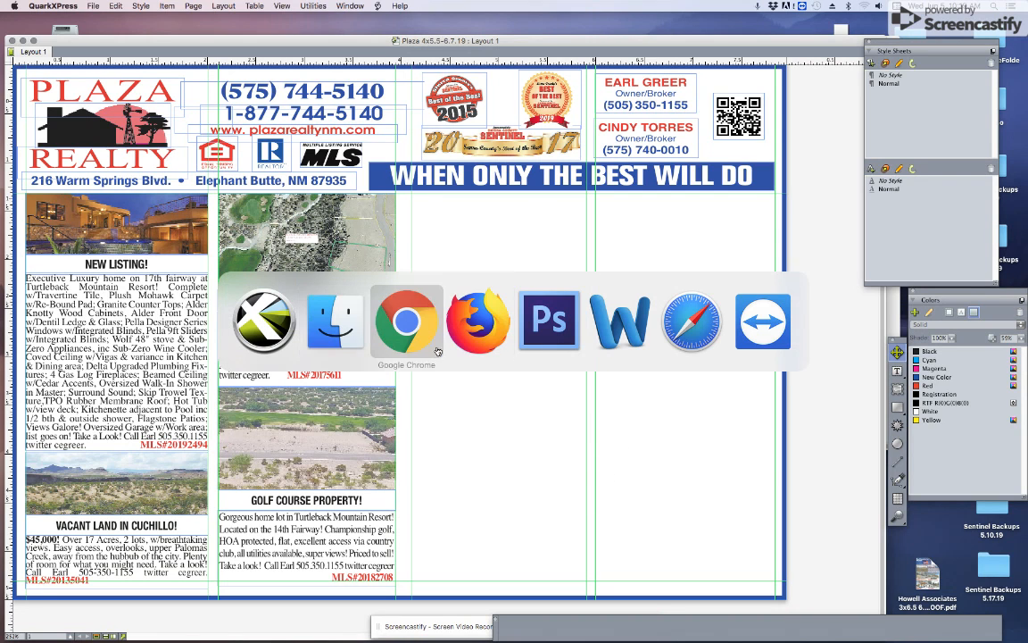
Step: Paste the CHECK OUT THIS PROPERTY! ad from listing 20190819 into the Plaza ad's third column
click(345, 335)
click(583, 75)
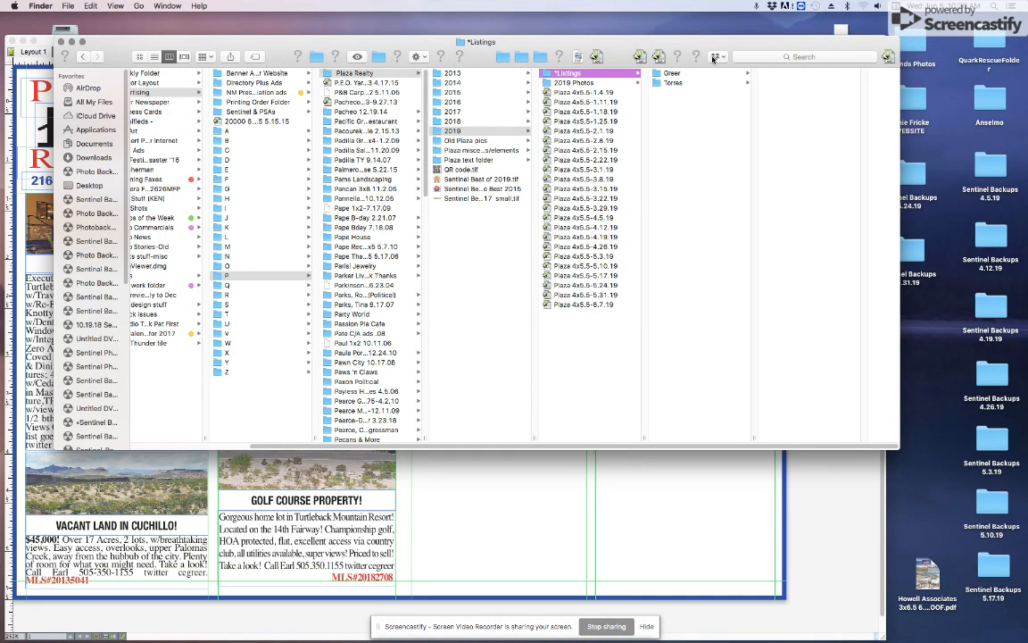
drag(703, 51, 865, 63)
click(799, 94)
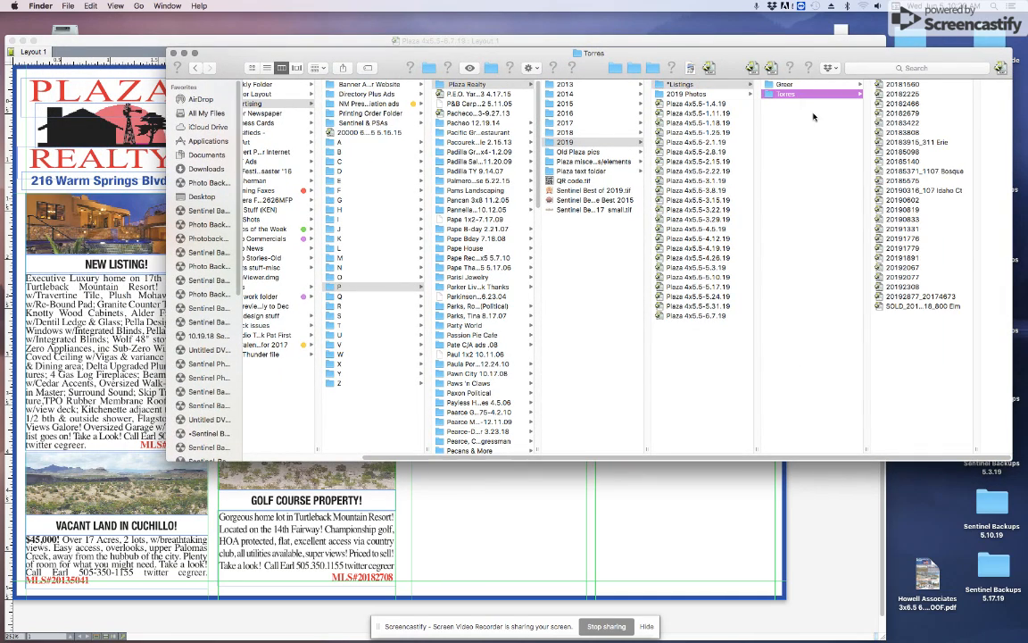
double_click(911, 219)
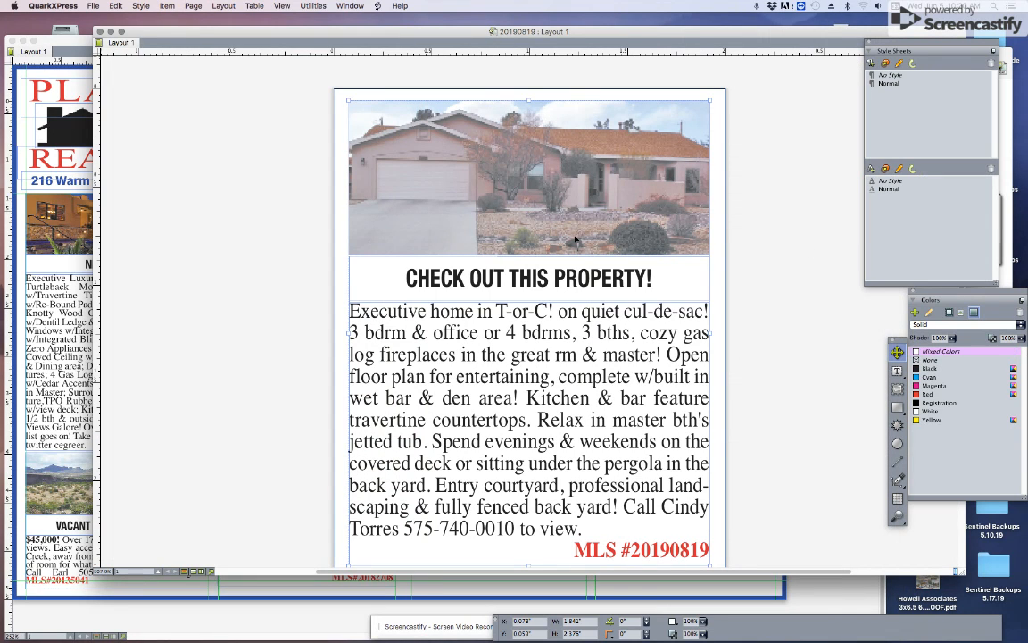
click(76, 56)
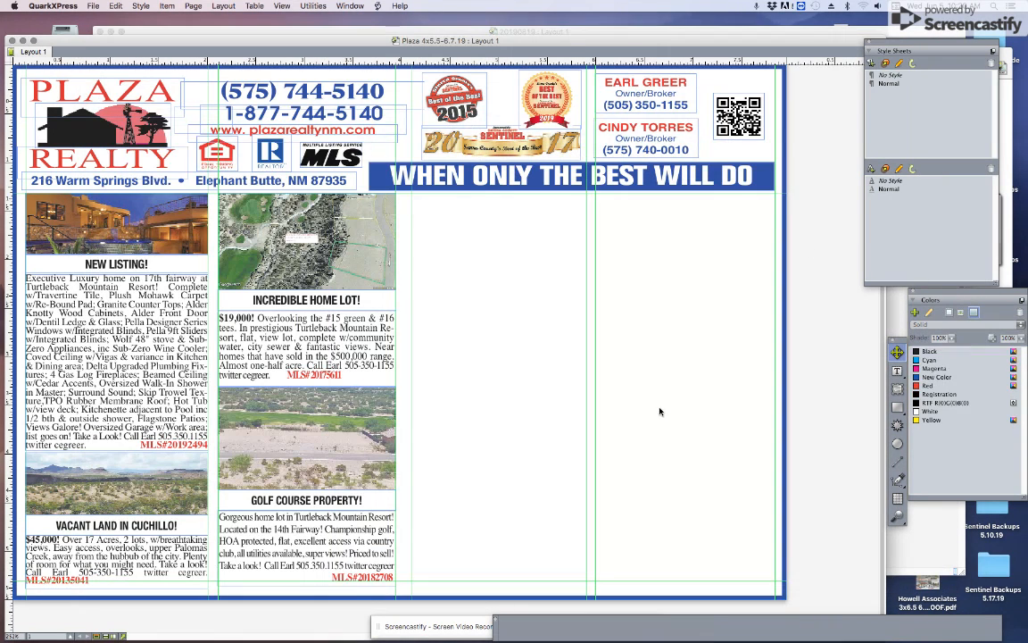
key(super+v)
drag(516, 287, 569, 248)
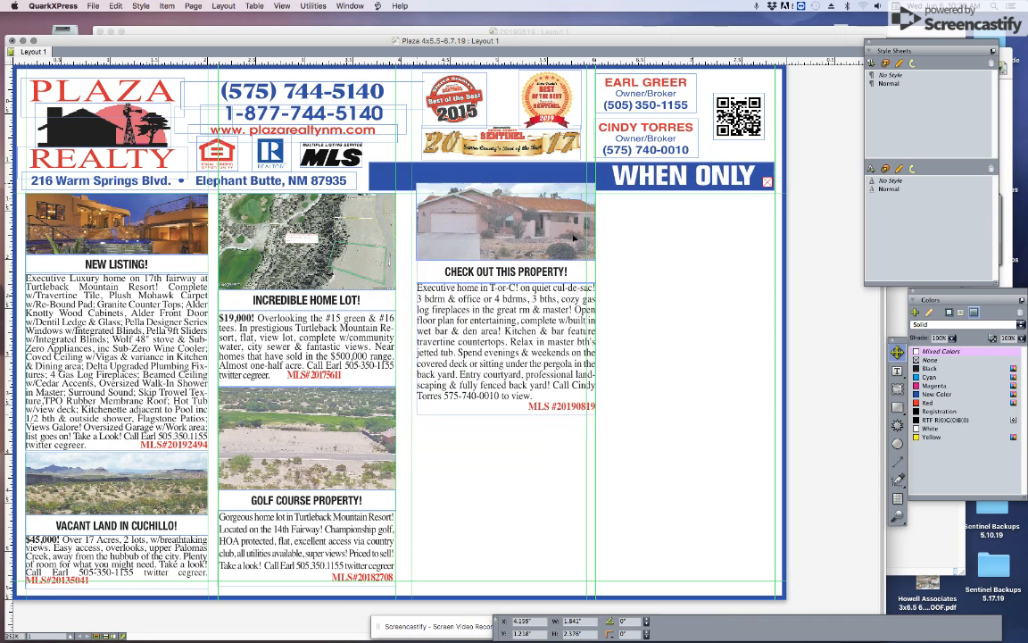
Step: Paste the CHARMING! ad from listing 20191779 into the Plaza ad's fourth column
key(super+Tab)
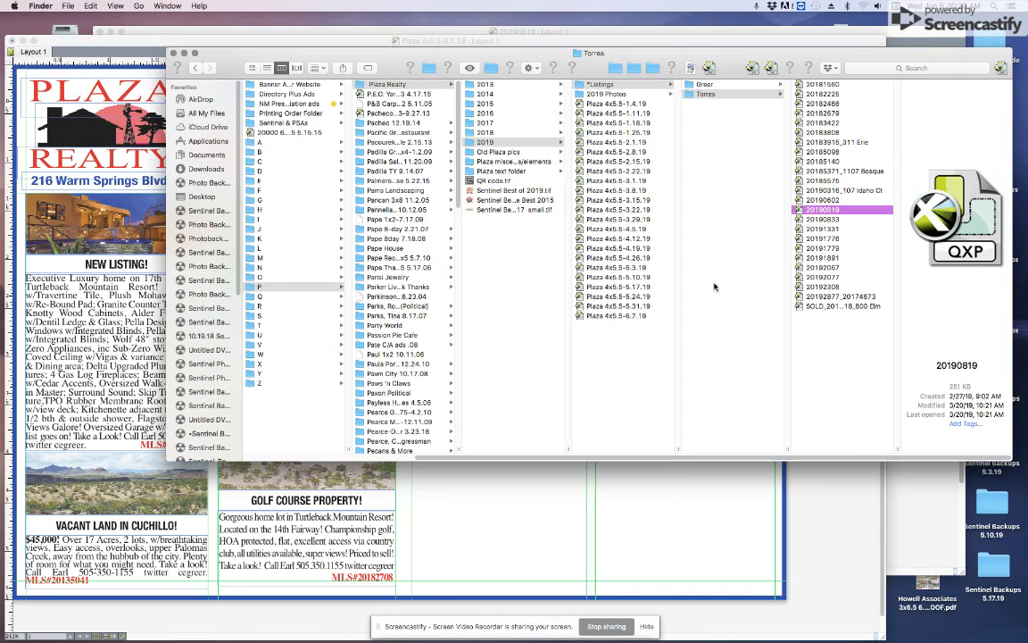
double_click(837, 249)
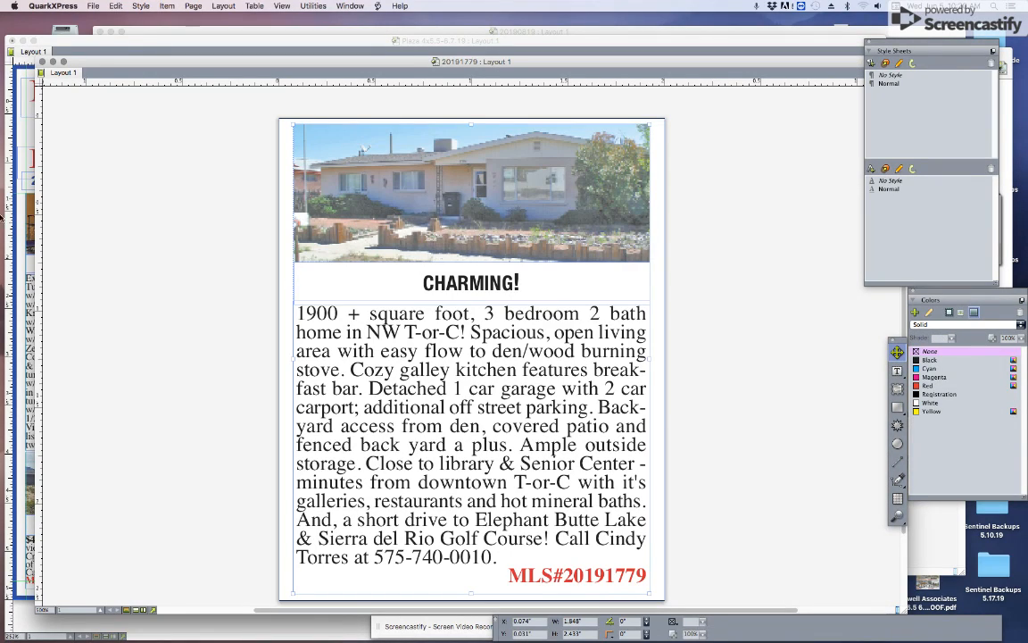
click(53, 46)
key(super+v)
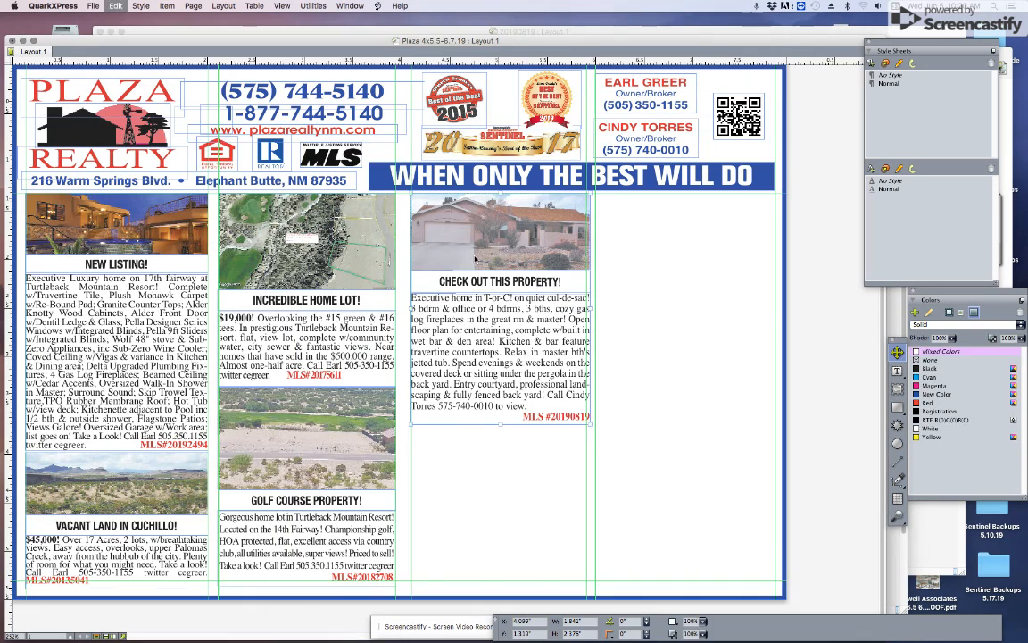
drag(493, 266, 661, 222)
key(super+Tab)
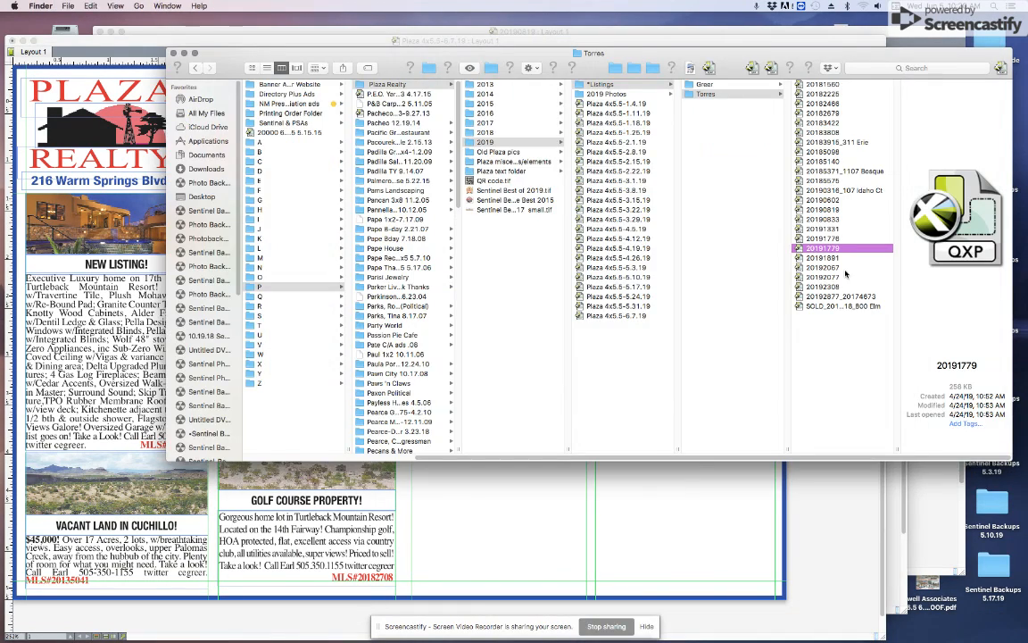
Step: Paste the HORSES ALLOWED! ad from 20192077 onto the Plaza layout and close the 20190819 listing
double_click(845, 277)
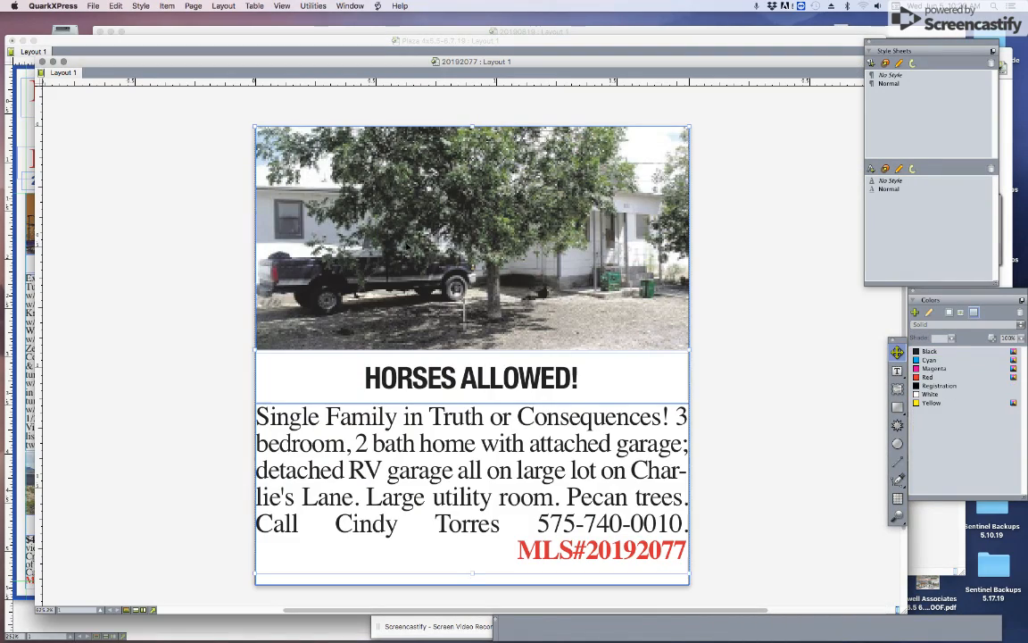
key(super+w)
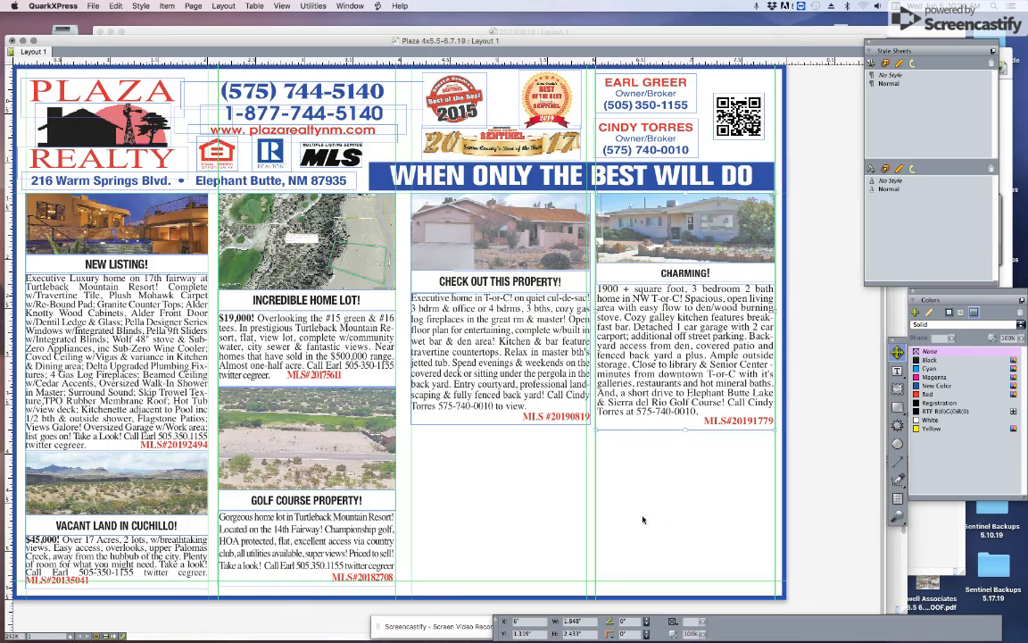
key(super+v)
drag(488, 291, 540, 571)
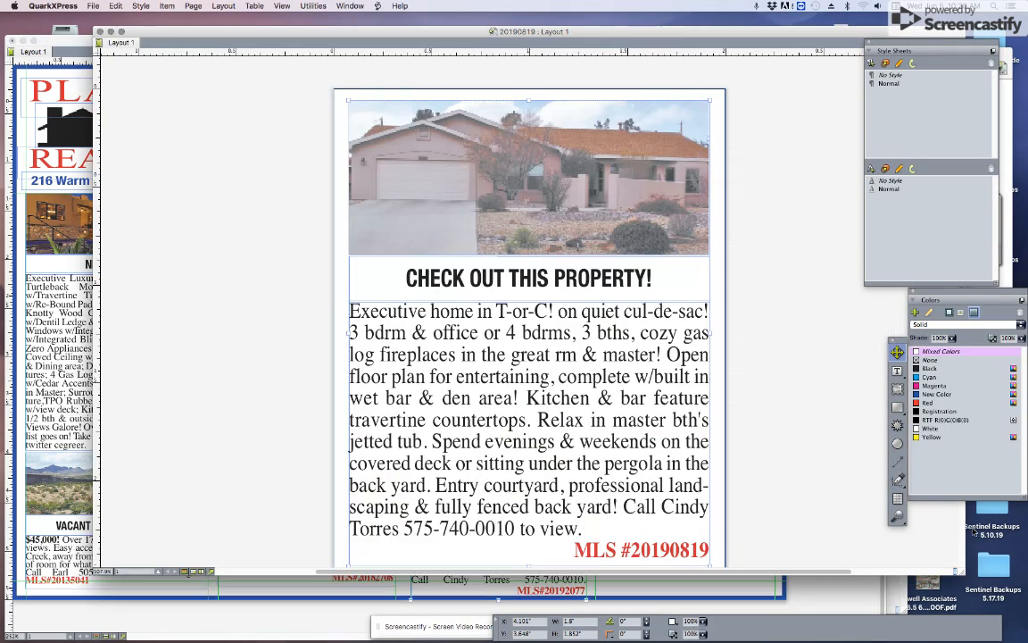
key(super+w)
key(super+Tab)
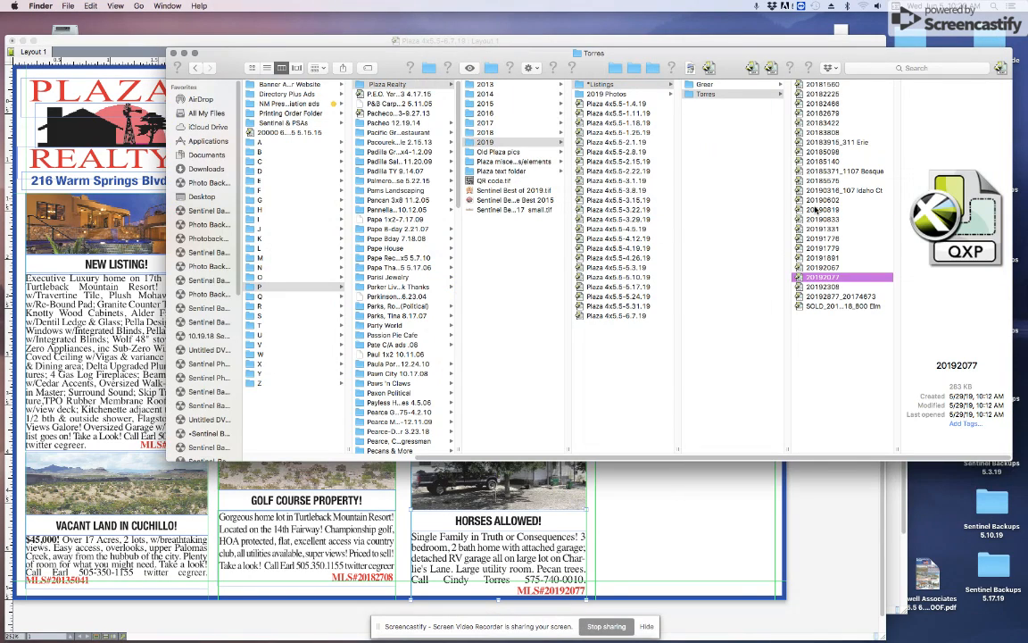
double_click(815, 210)
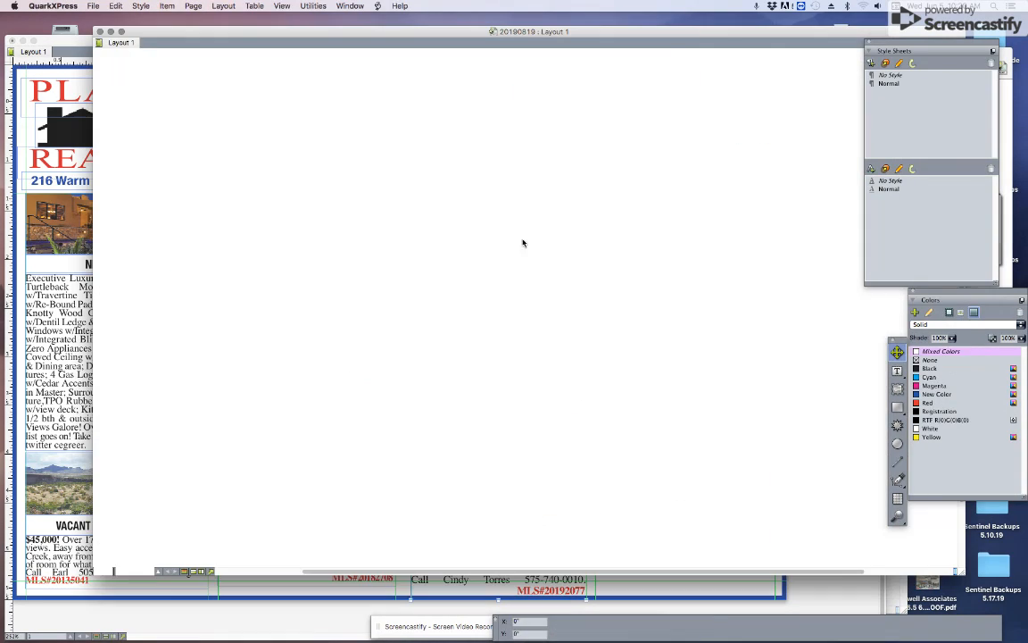
key(super+w)
key(super+Tab)
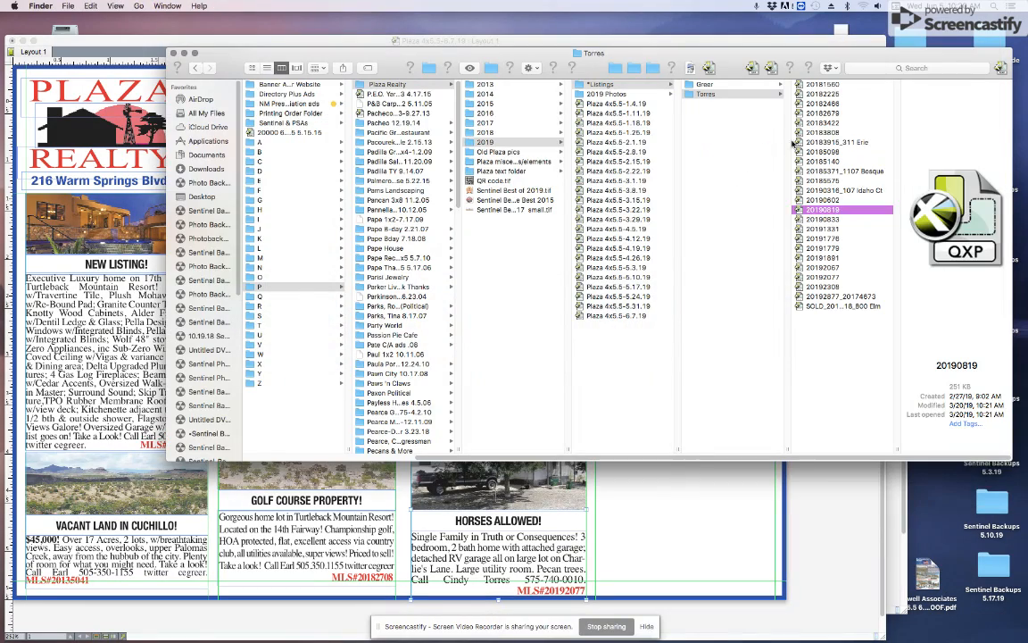
Step: Place the COUNTRY LIVING! ad from 20183808 under CHARMING! in column four
double_click(804, 136)
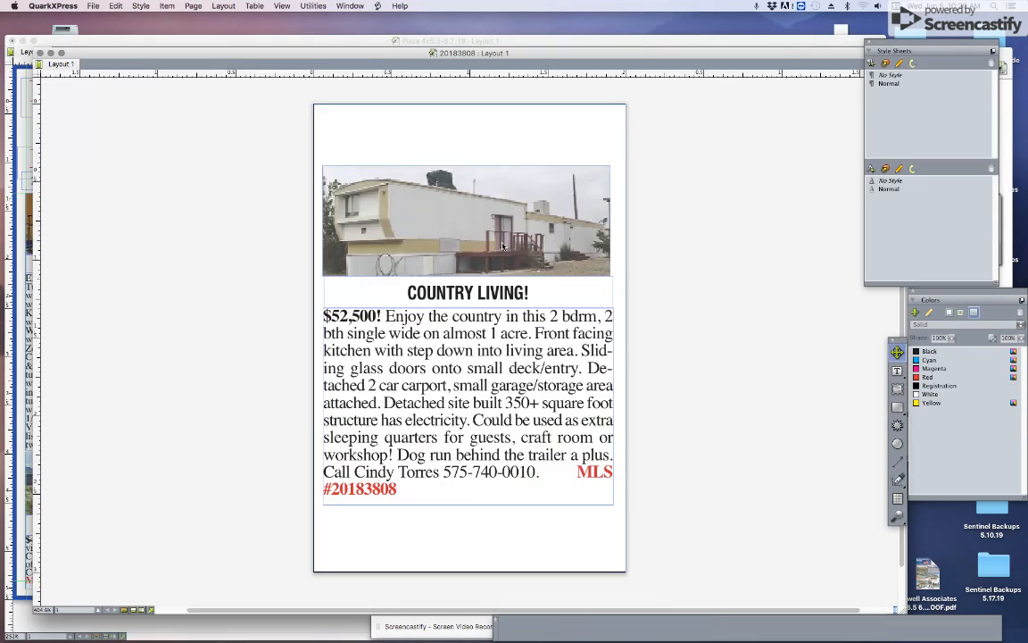
key(super+w)
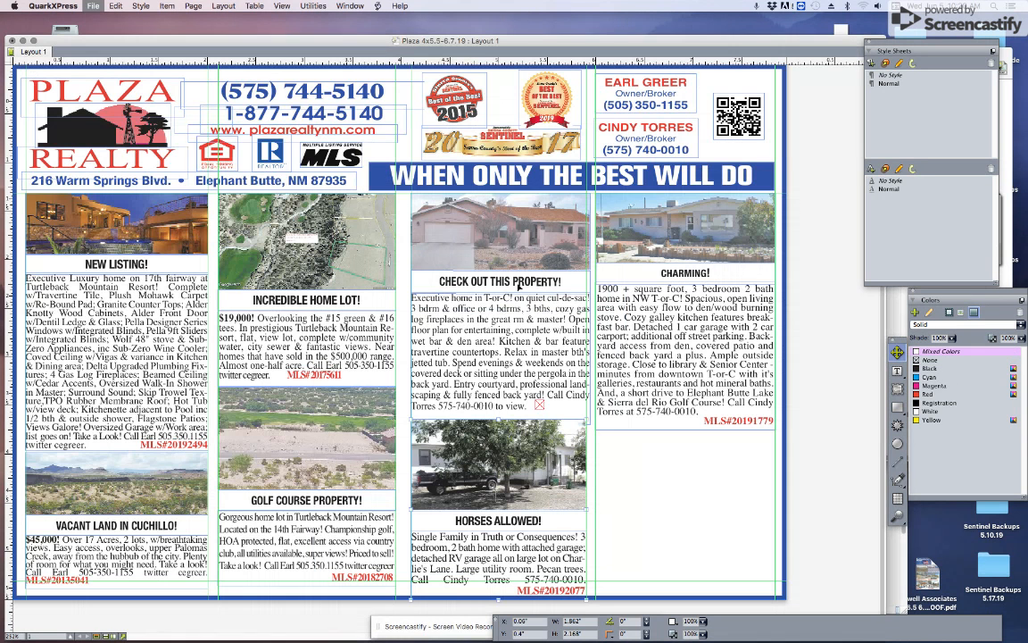
key(super+v)
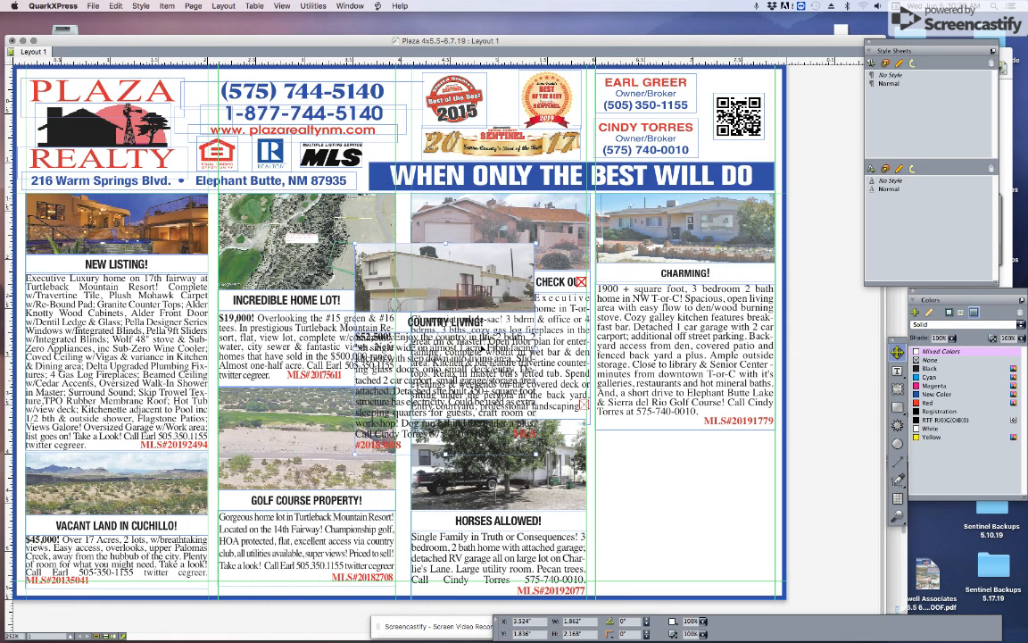
drag(702, 455, 724, 461)
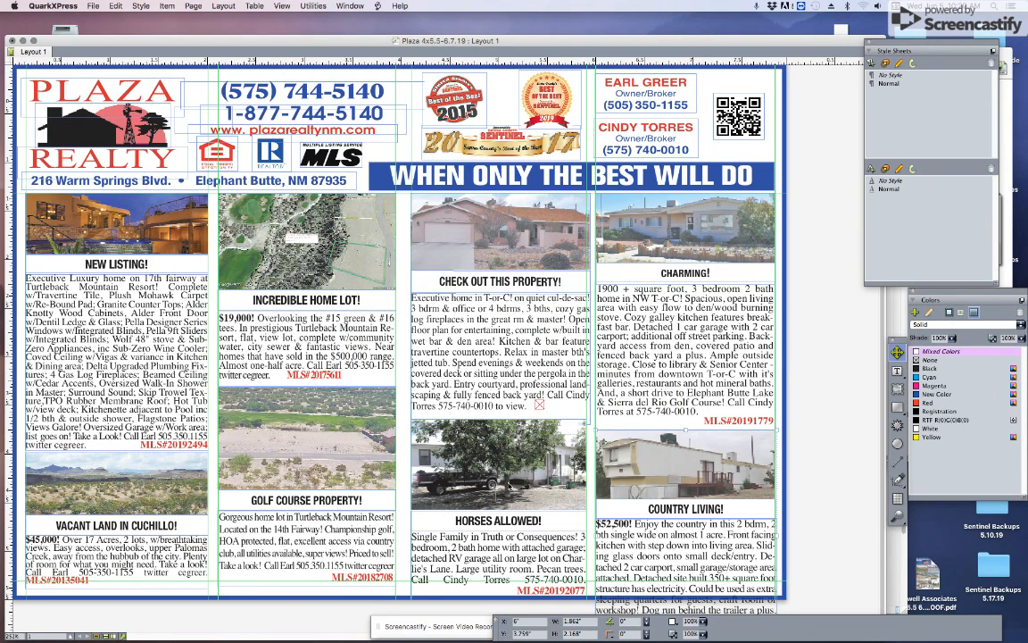
right_click(809, 273)
Step: Export the layout as a PDF to the Desktop named Plaza 4x5.5-6.7.19_PROOF
mouse_move(833, 354)
click(752, 351)
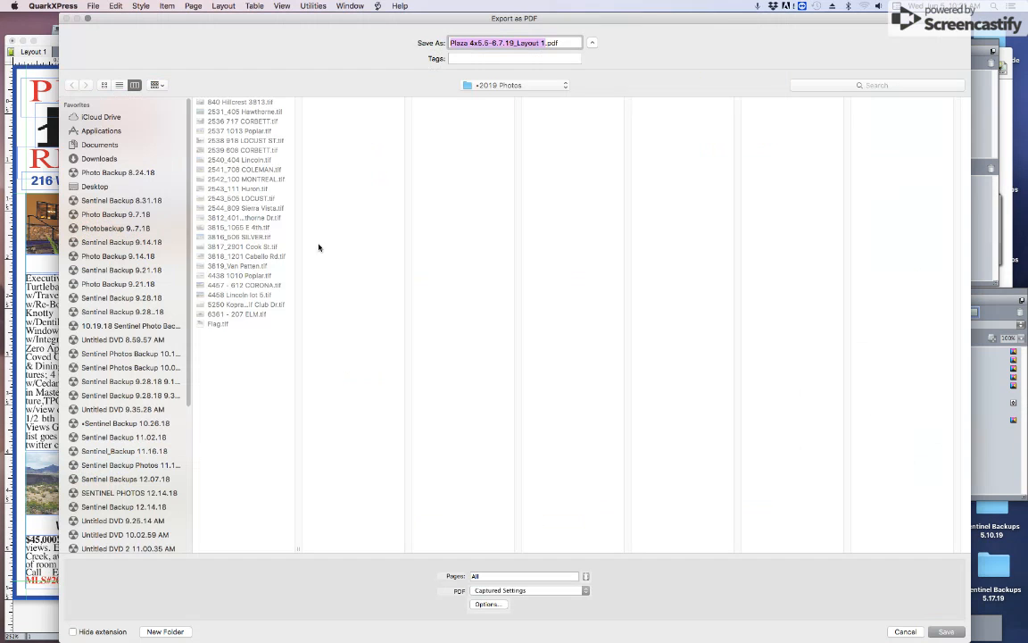
click(95, 187)
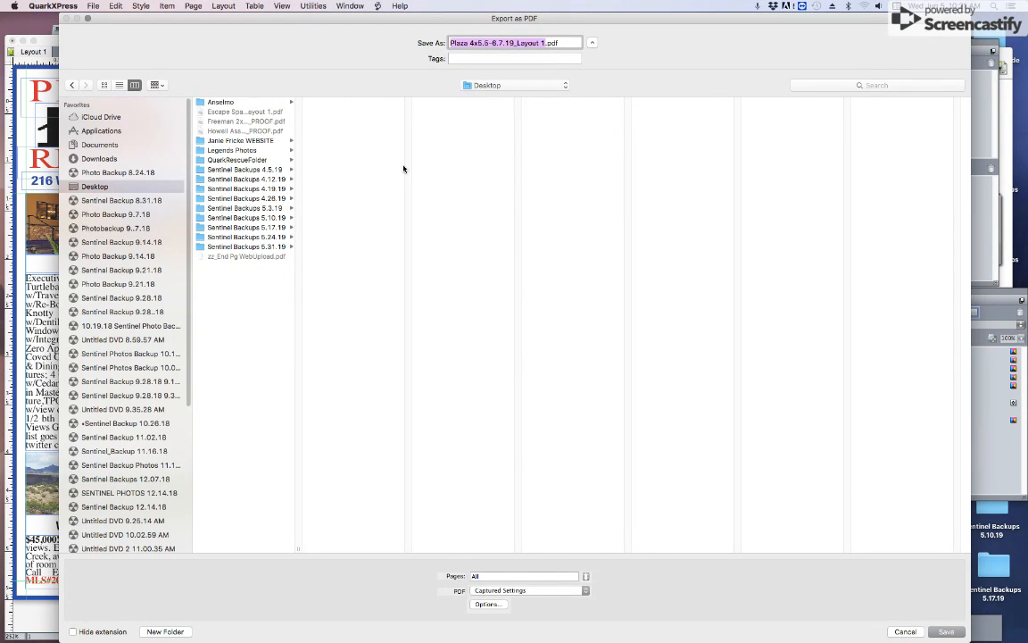
click(513, 43)
drag(516, 44, 545, 46)
text(PROOF)
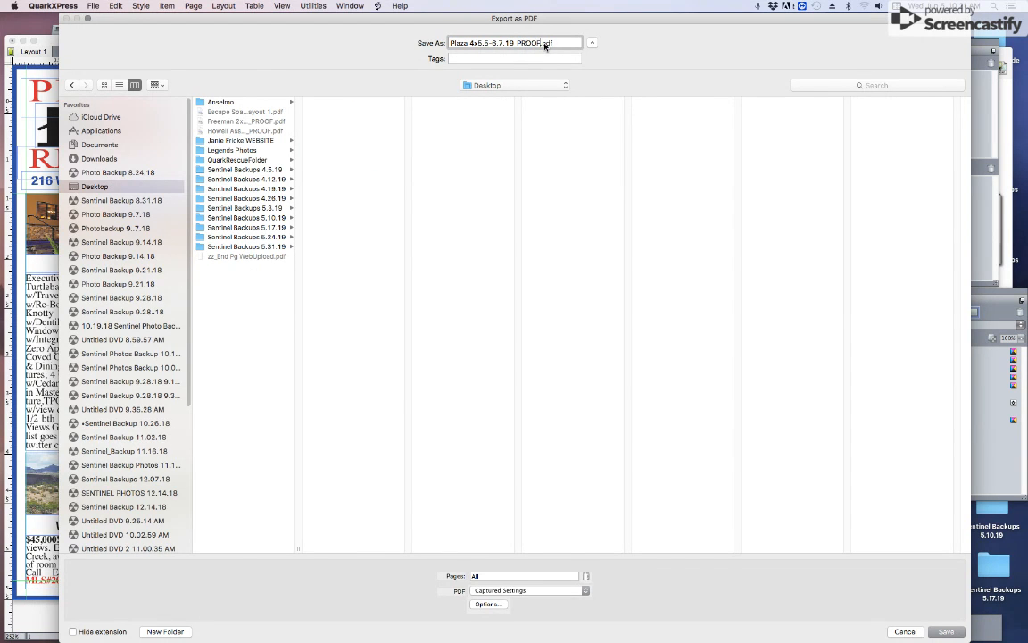
key(Return)
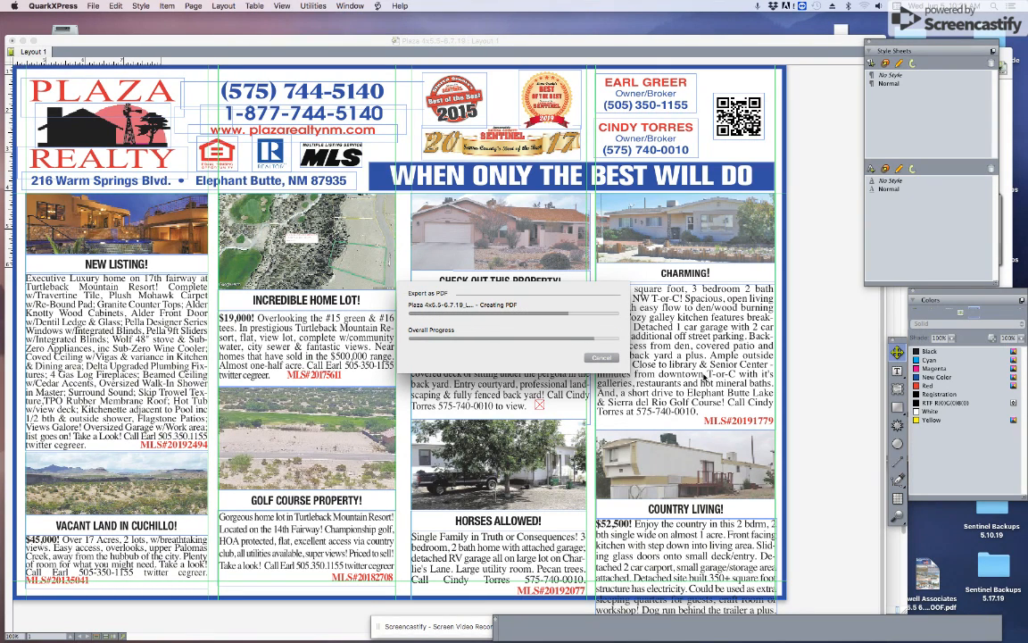
Step: Export the Plaza ad page as an EPS named Plaza into the Classifieds folder
right_click(799, 324)
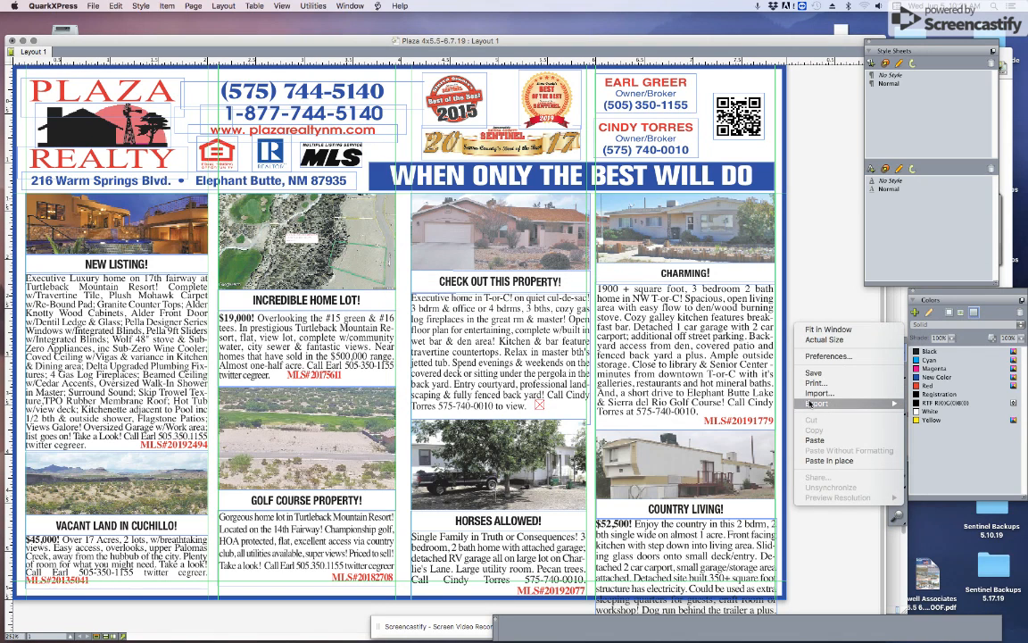
mouse_move(811, 405)
click(763, 429)
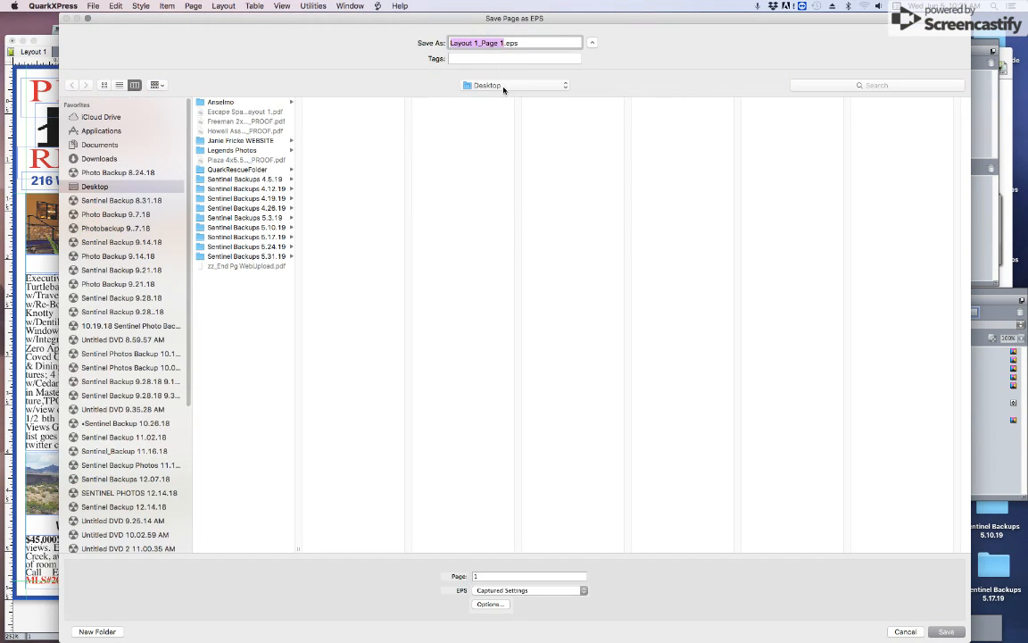
click(504, 86)
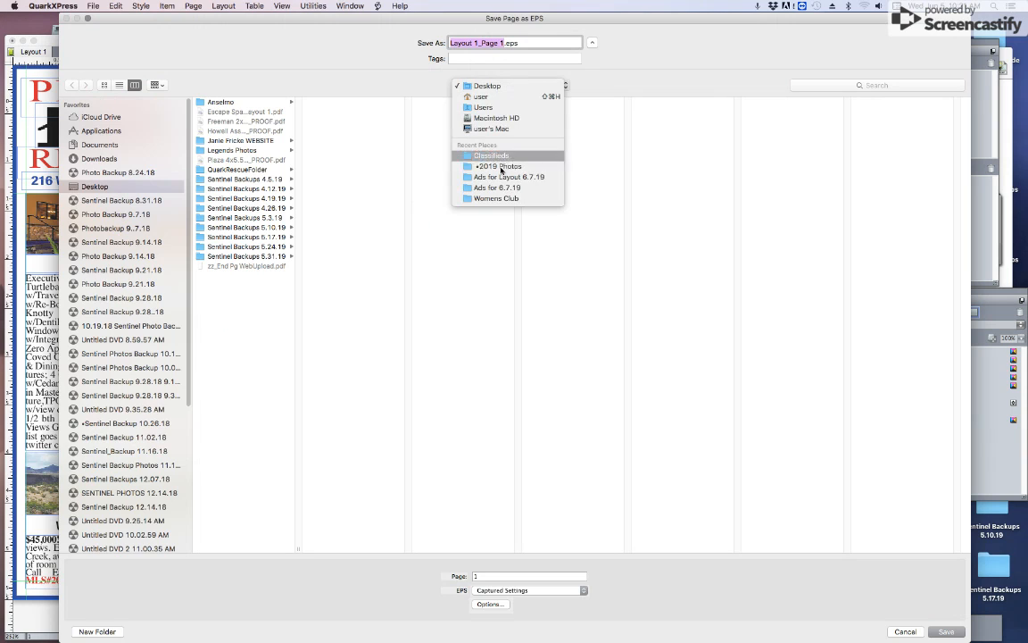
click(501, 154)
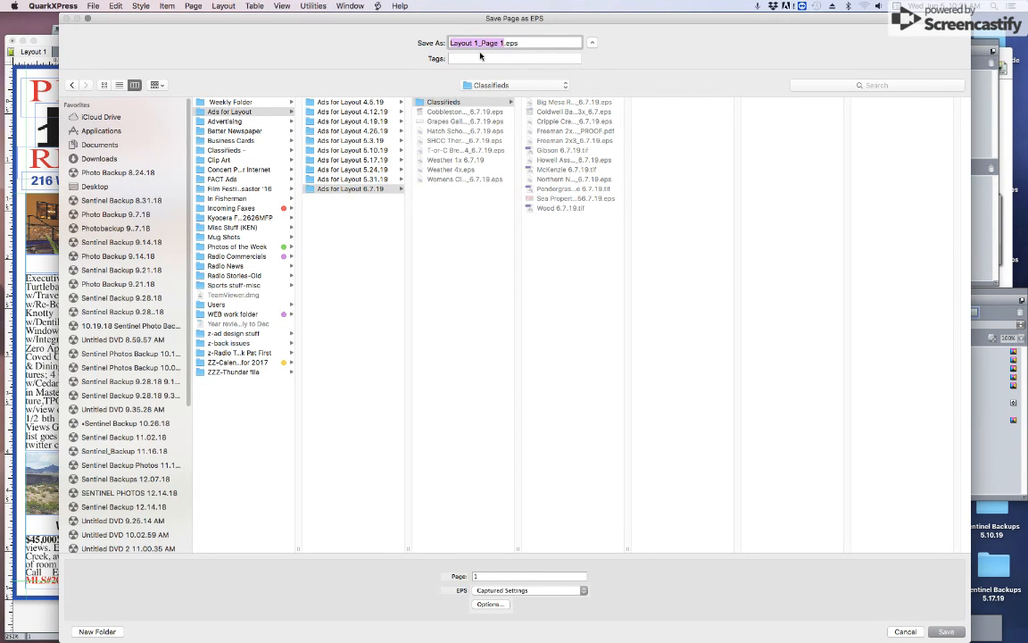
text(C)
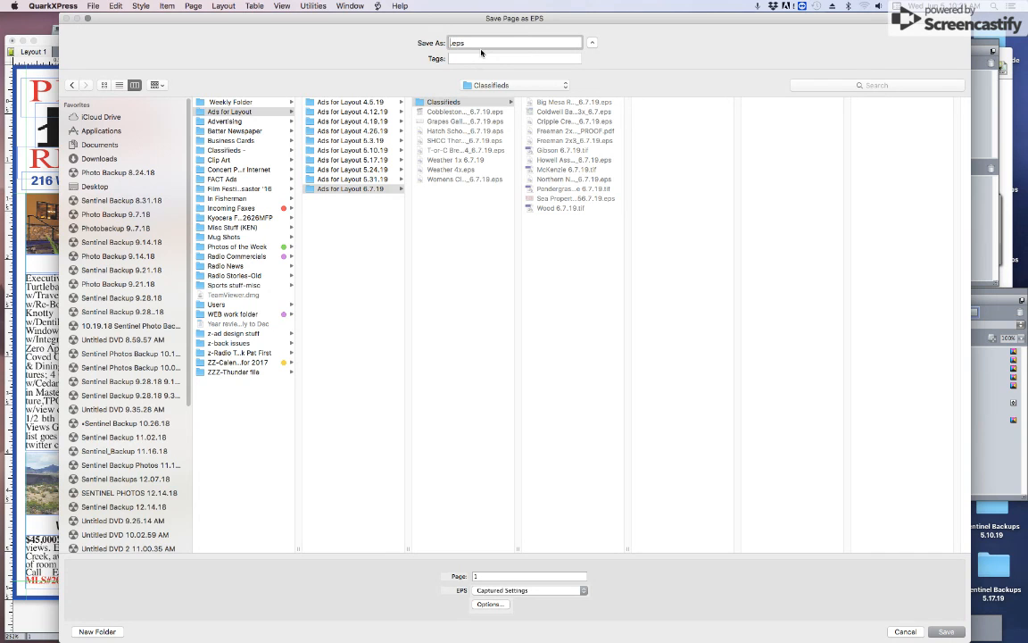
text(laza)
key(Return)
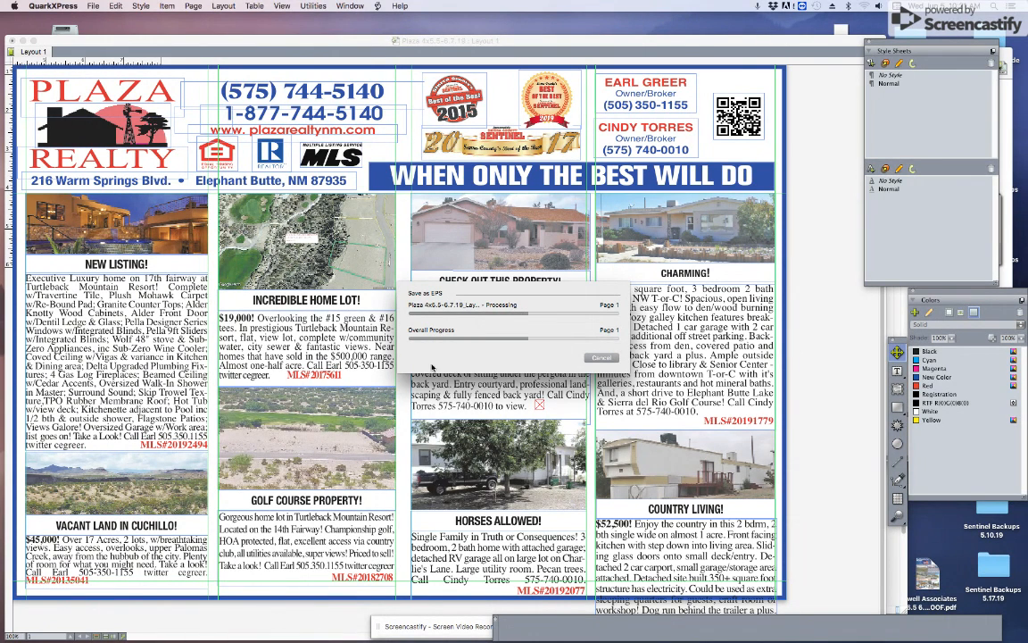
Step: In Finder, browse to Ads for Layout 6.7.19 > Classifieds and select Plaza.eps
key(super+Tab)
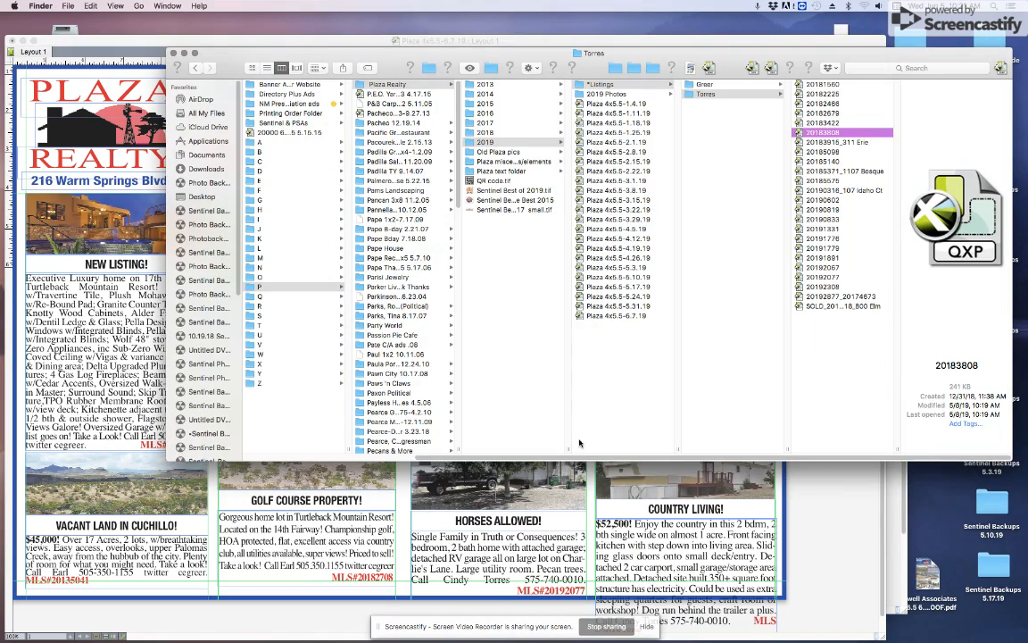
drag(571, 457, 432, 427)
click(361, 96)
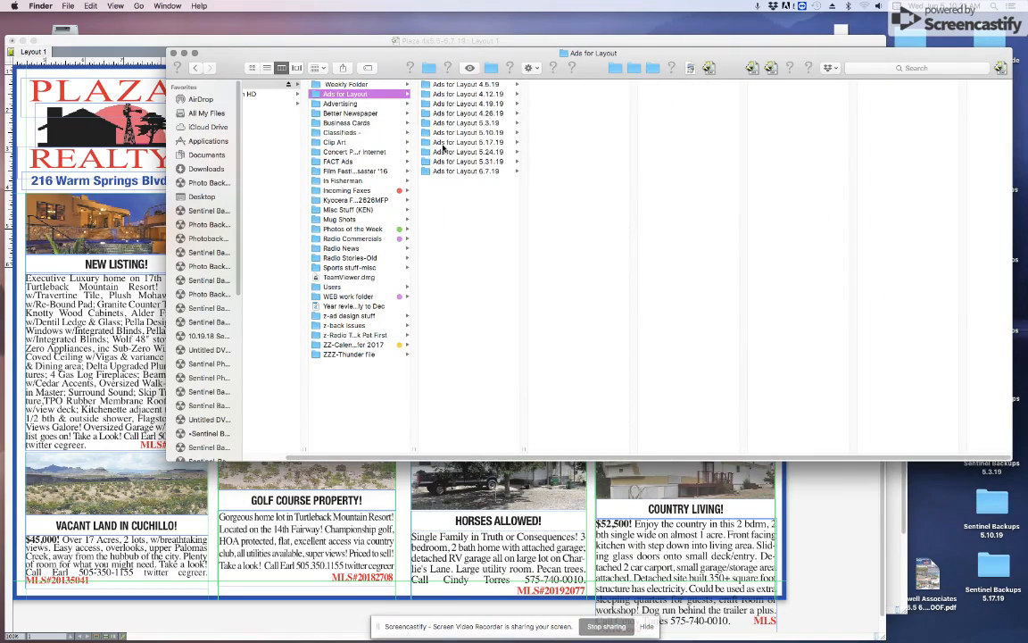
key(super+Tab)
key(super+Tab)
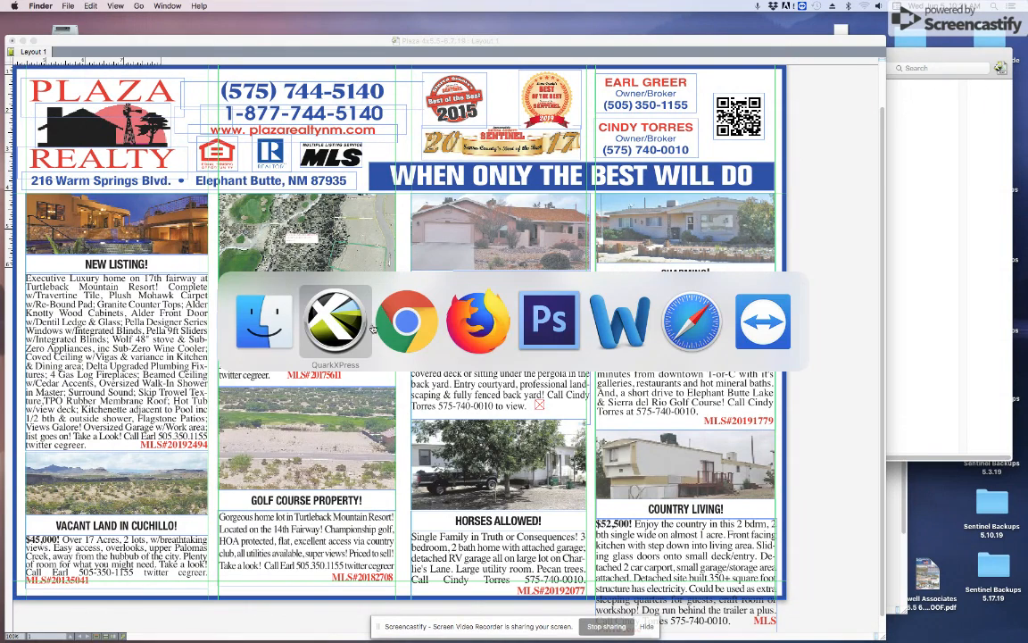
click(275, 333)
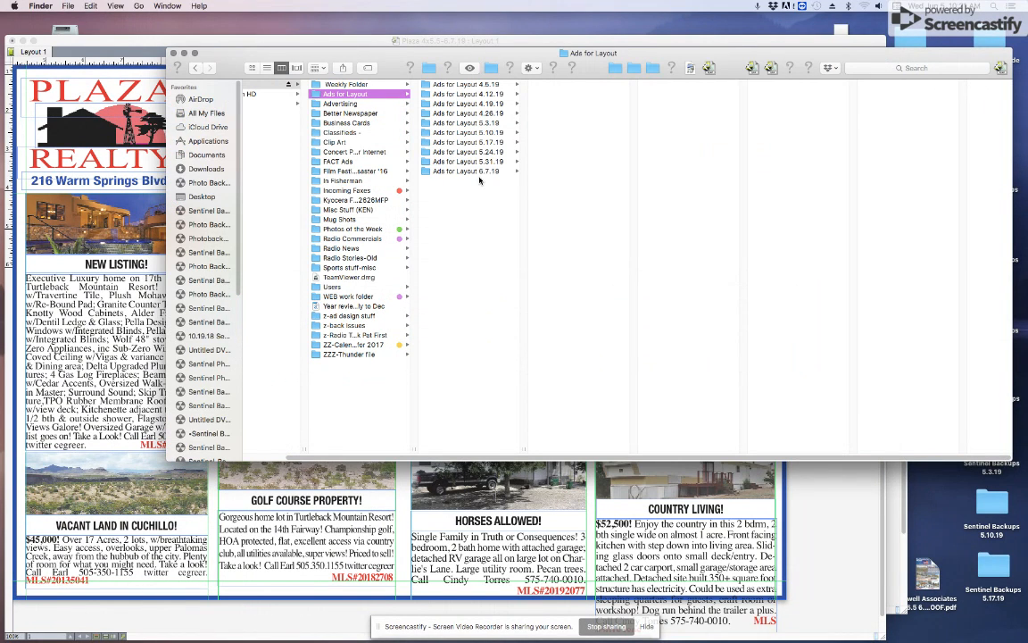
click(468, 170)
click(562, 85)
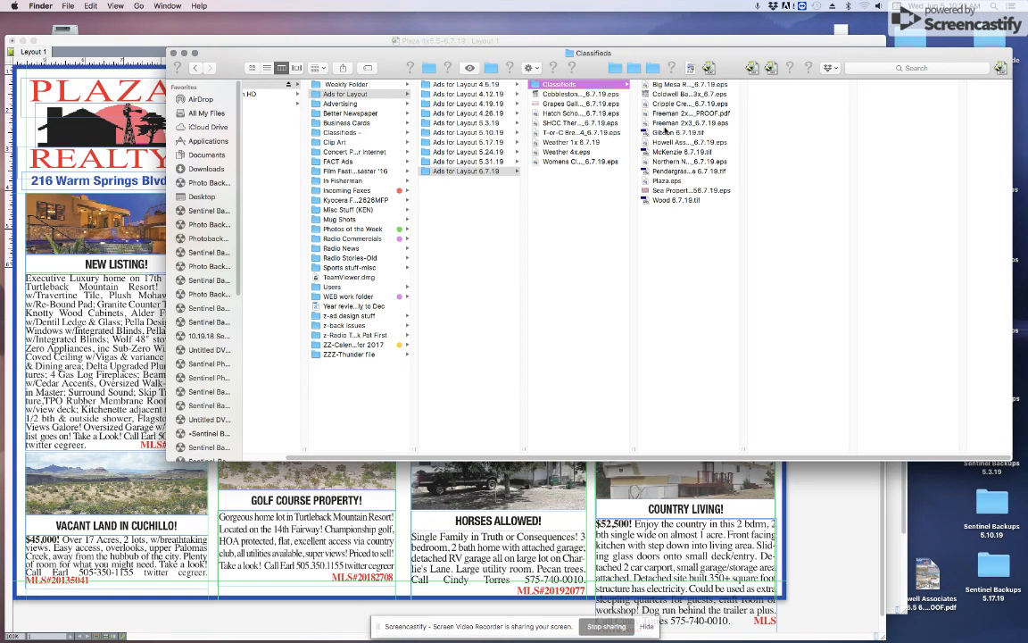
click(663, 181)
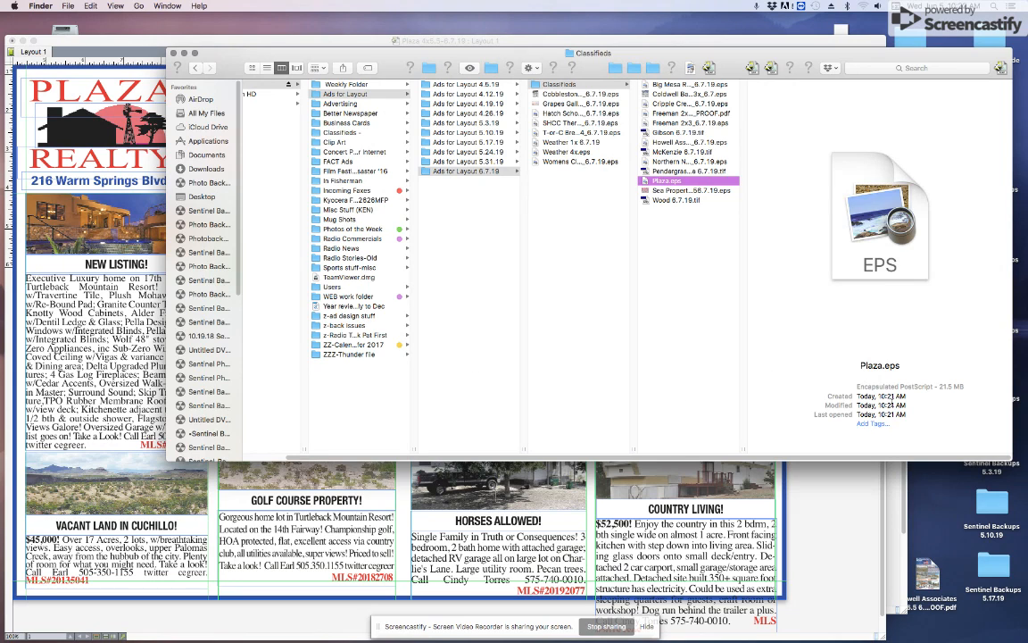
Step: Bring up the Screencastify recording controls in Chrome
key(super+Tab)
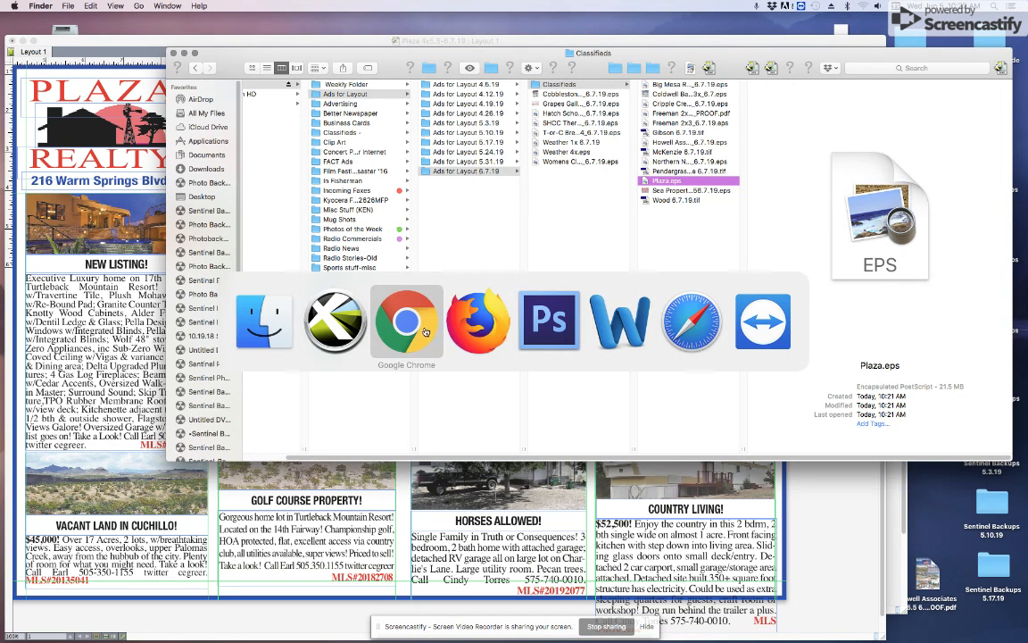
click(257, 331)
click(27, 207)
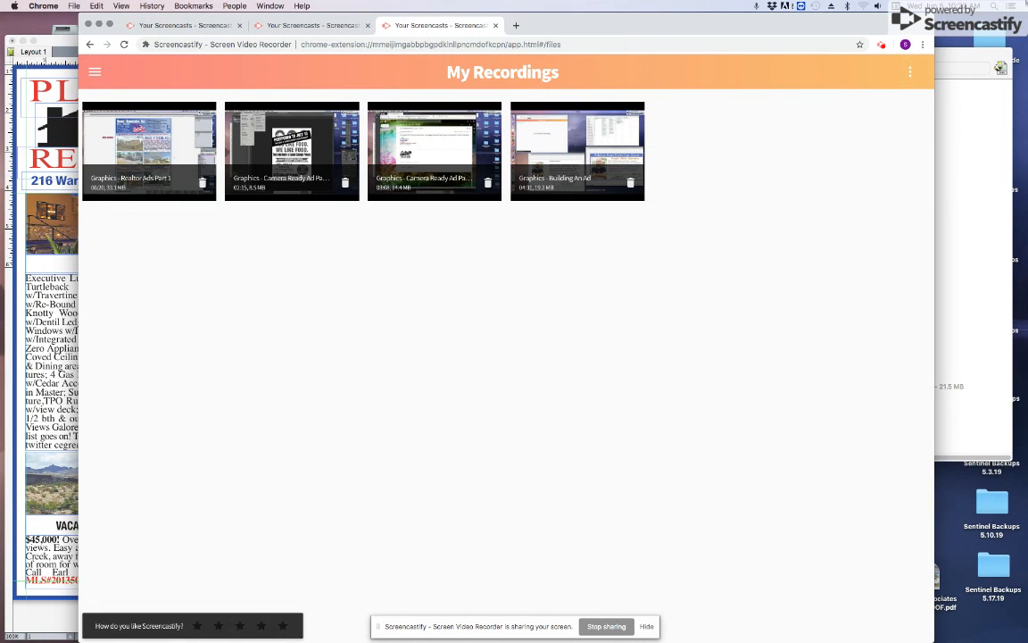
click(882, 46)
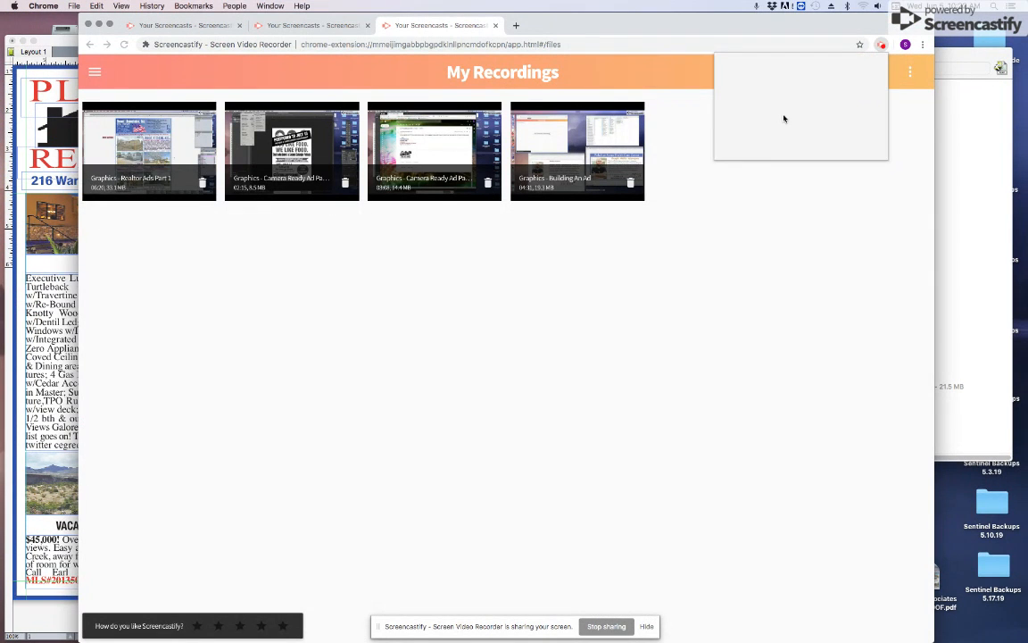